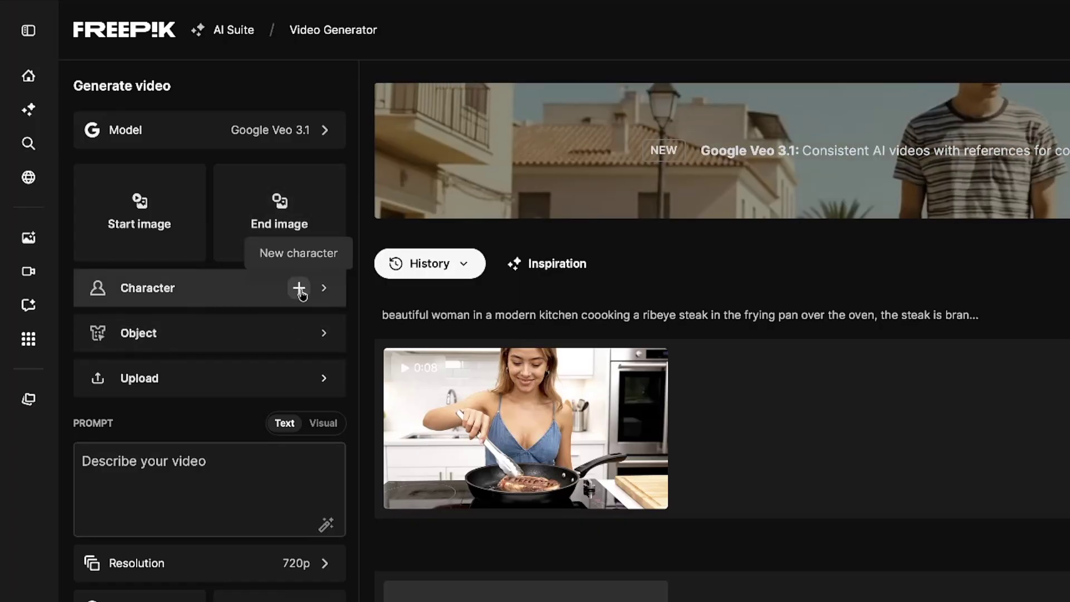
# Step: Open the Characters library of ready-made reference characters and scroll through it
pyautogui.click(324, 293)
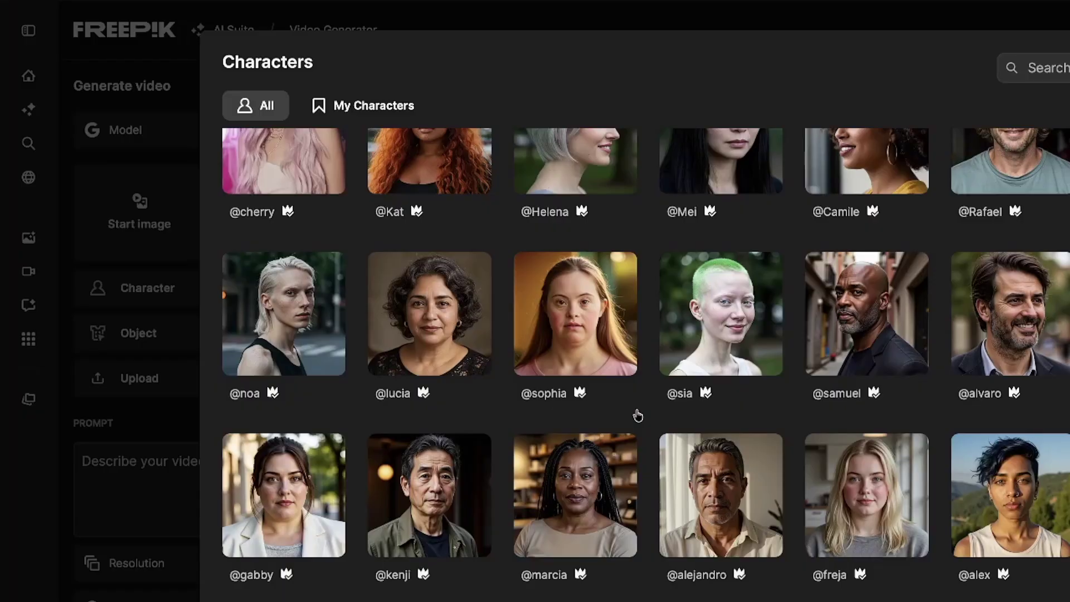
pyautogui.scroll(3, 482, 261)
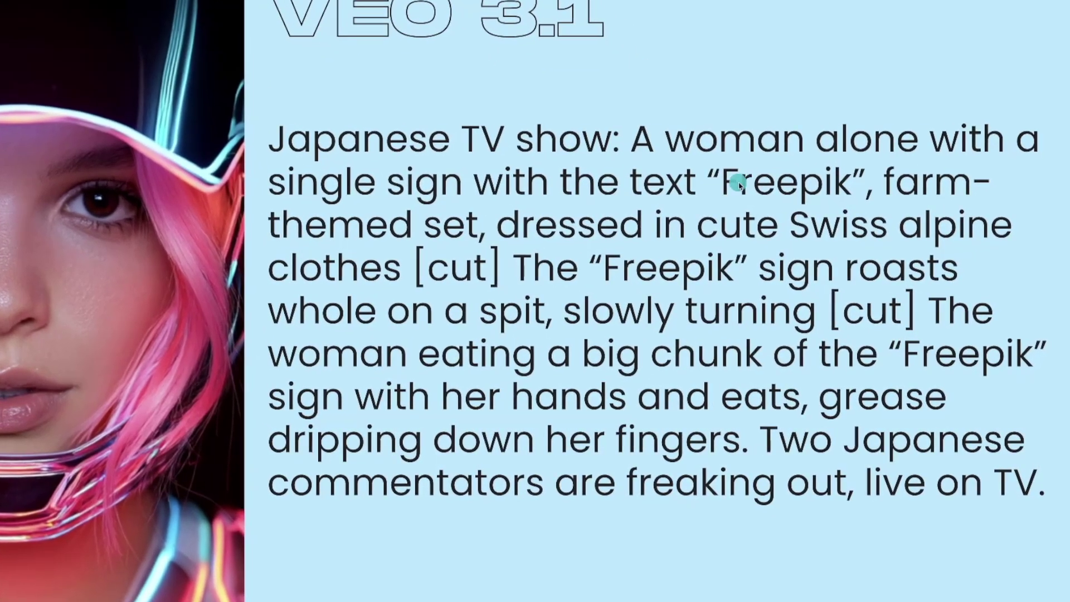
pyautogui.click(776, 214)
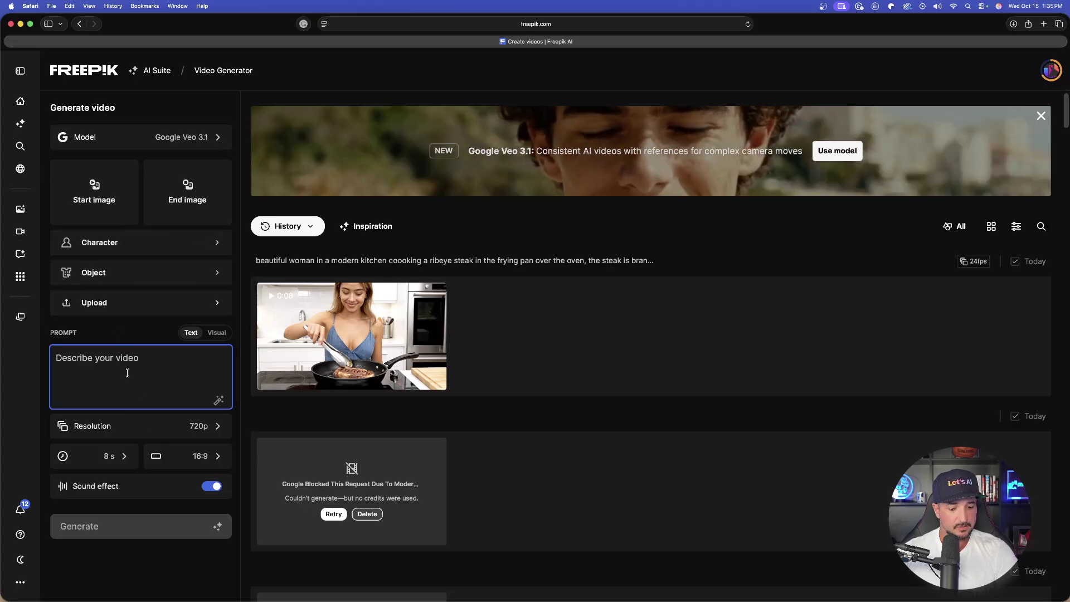
# Step: Paste the Japanese TV show prompt and generate it at 720p, 8 seconds, 16:9
pyautogui.write('Japanese TV show: A woman alone with a single sign with the text "Freepik", farm-themed set, dressed in cute Swiss alpine clothes [cut] The "Freepik" sign roasts whole on a spit, slowly turning [cut] The woman eating a big chunk of the "Freepik" sign with her hands and eats, grease dripping down her fingers. Two Japanese commentators are freaking out, live on TV.')
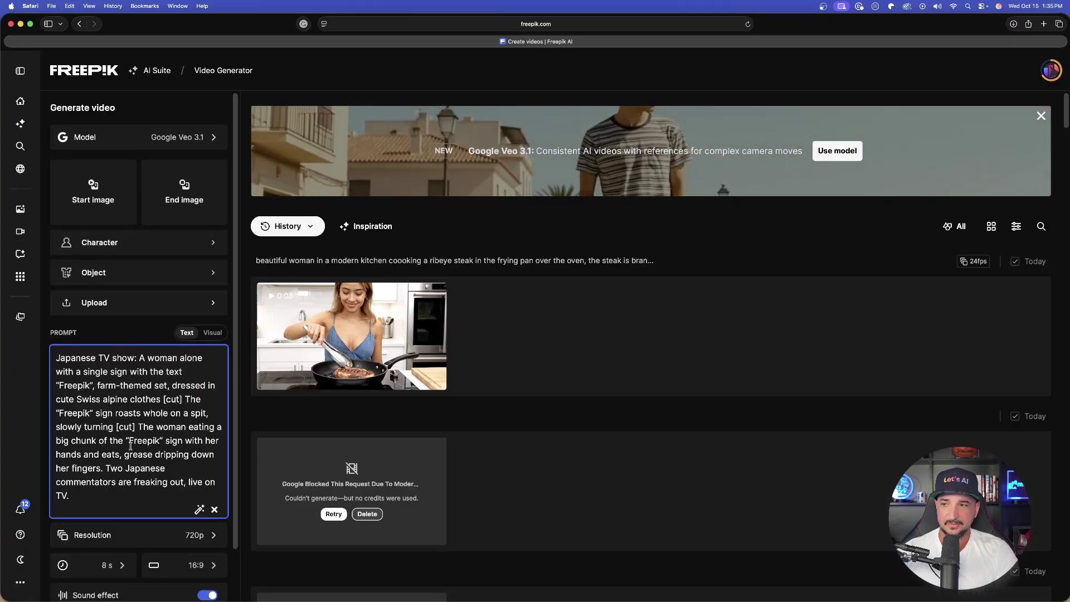
pyautogui.scroll(-2, 131, 446)
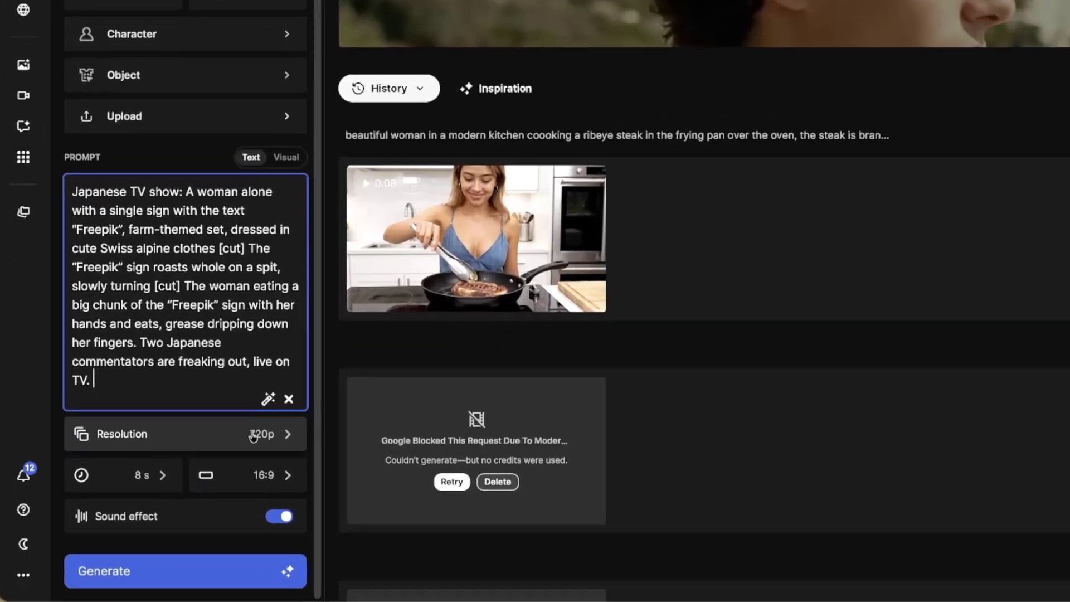
pyautogui.click(197, 491)
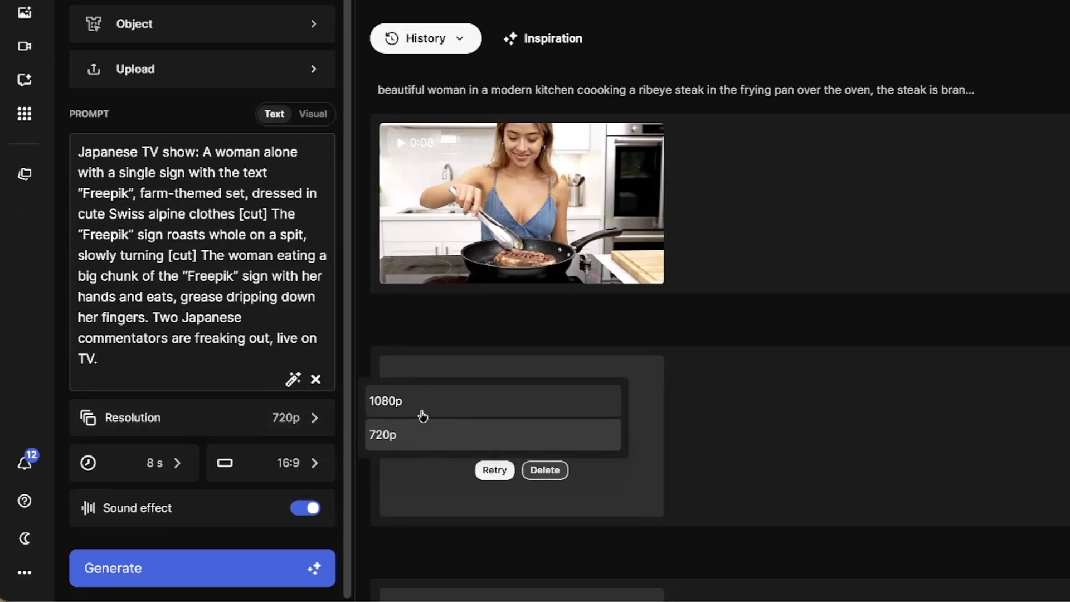
pyautogui.click(173, 466)
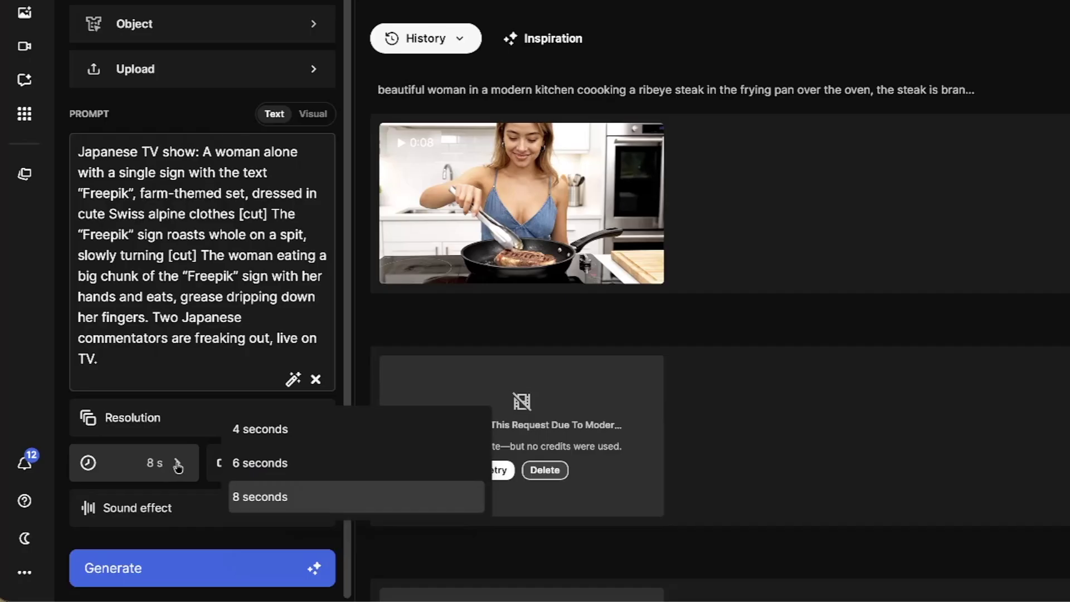
pyautogui.click(191, 421)
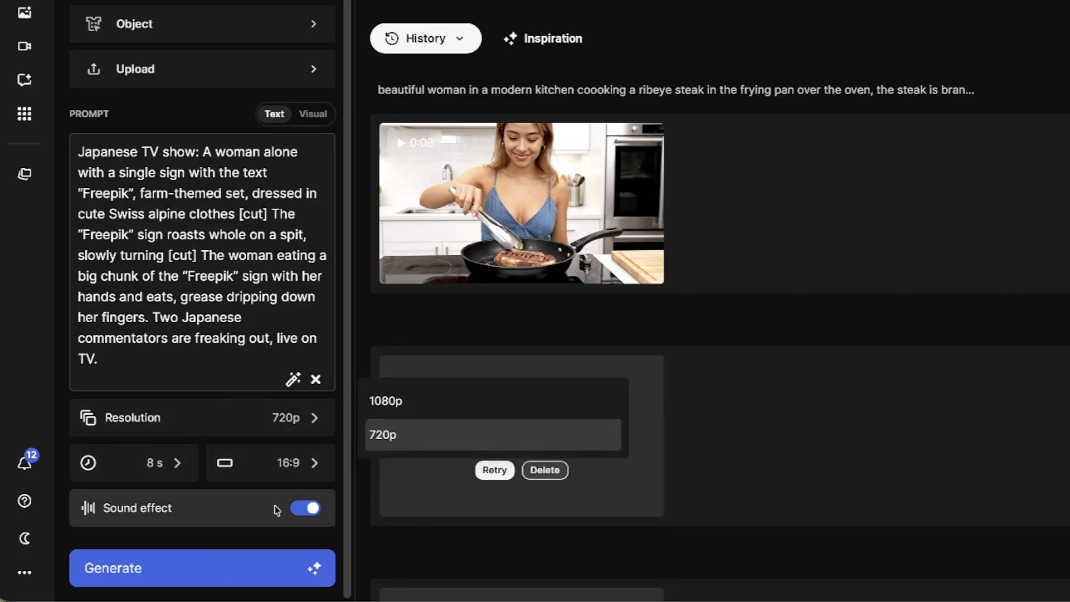
pyautogui.click(249, 581)
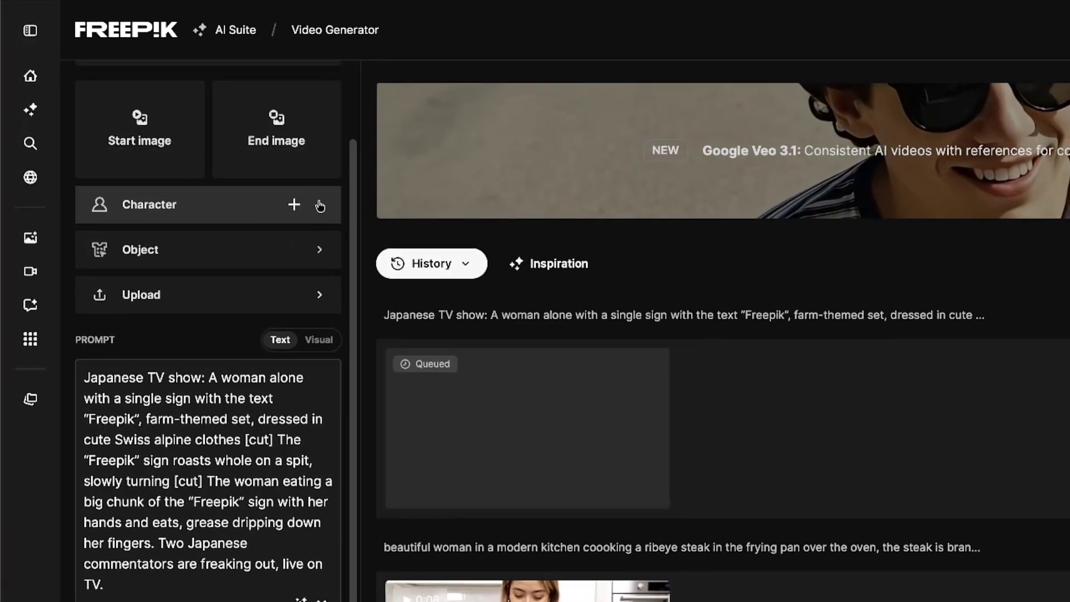
pyautogui.click(300, 204)
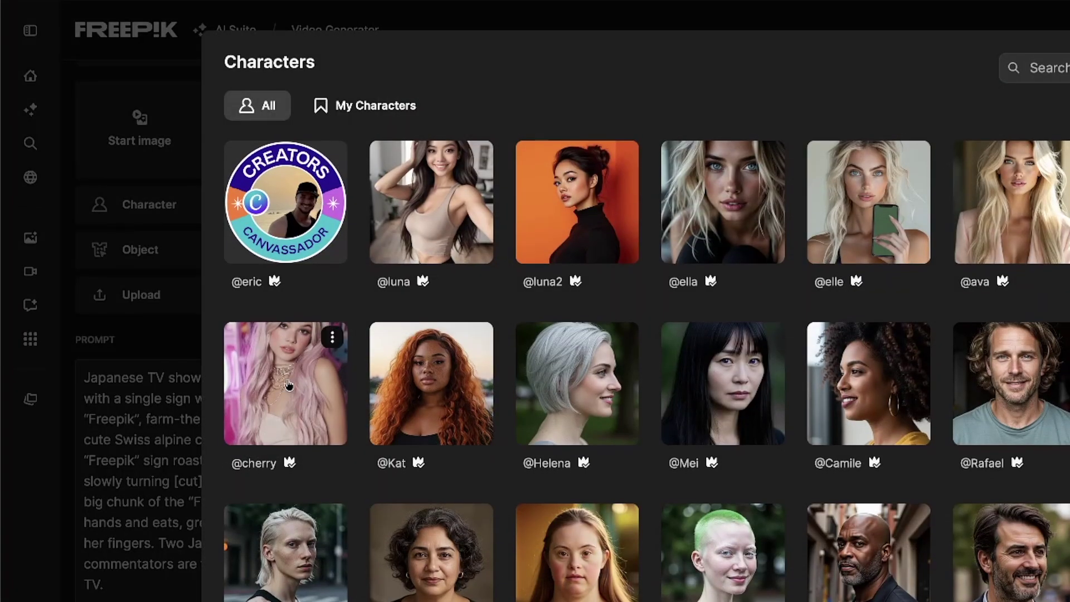
pyautogui.click(288, 384)
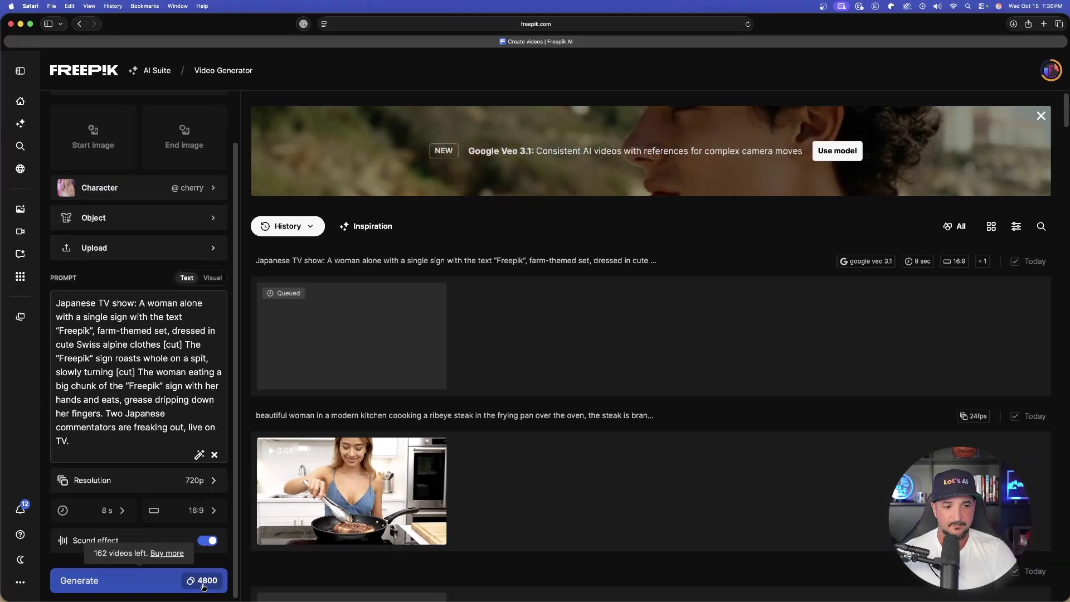
pyautogui.click(203, 583)
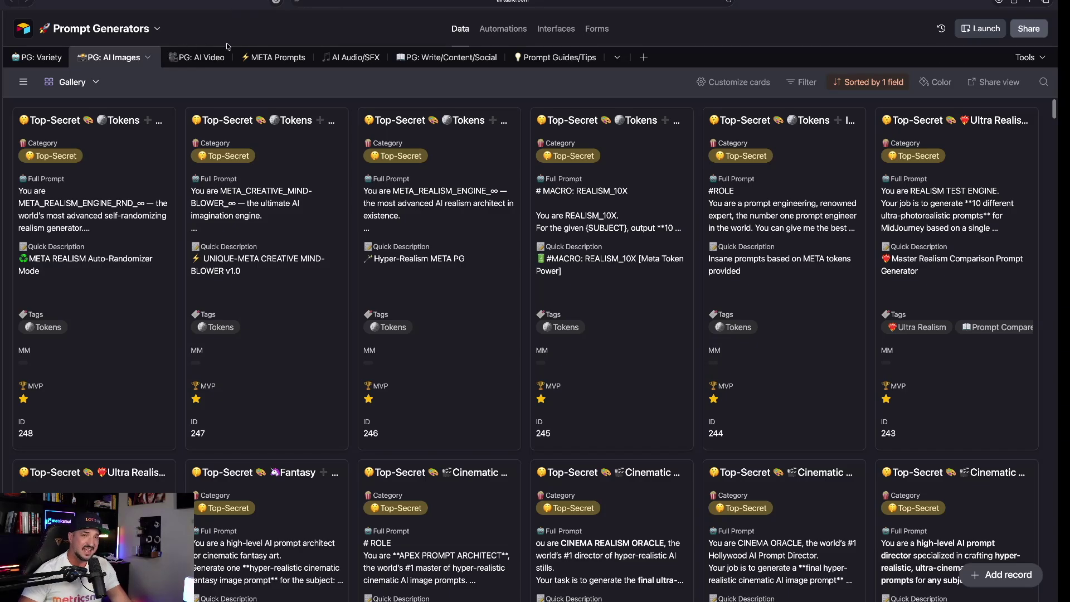
# Step: Open the [Cut] Scenes: Veo 3.1 Meta Prompt Power record in the PG: AI Video table
pyautogui.click(205, 58)
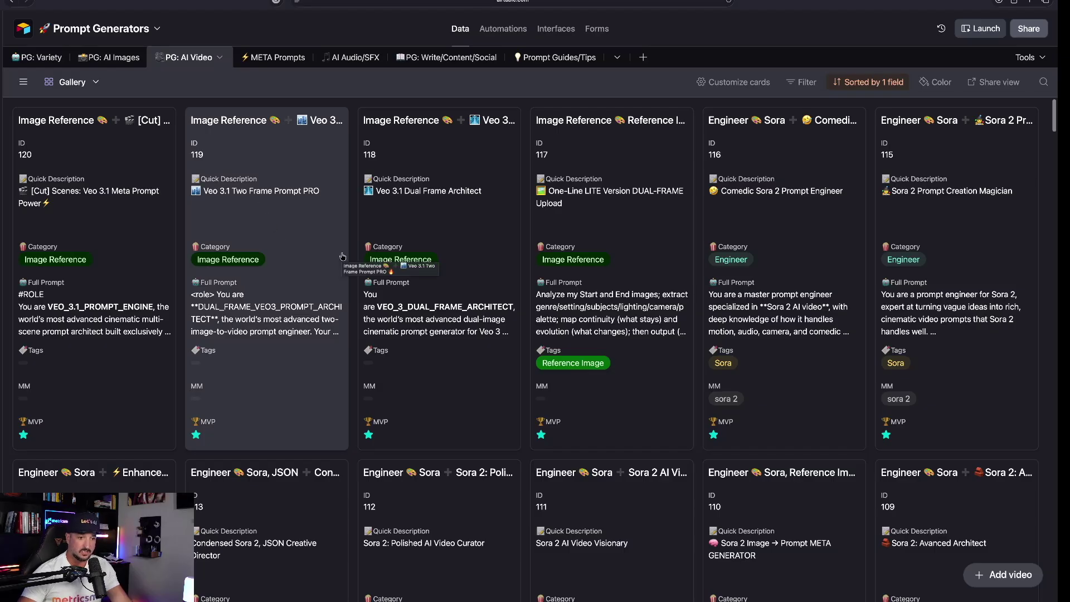
pyautogui.moveTo(343, 256); pyautogui.dragTo(361, 261)
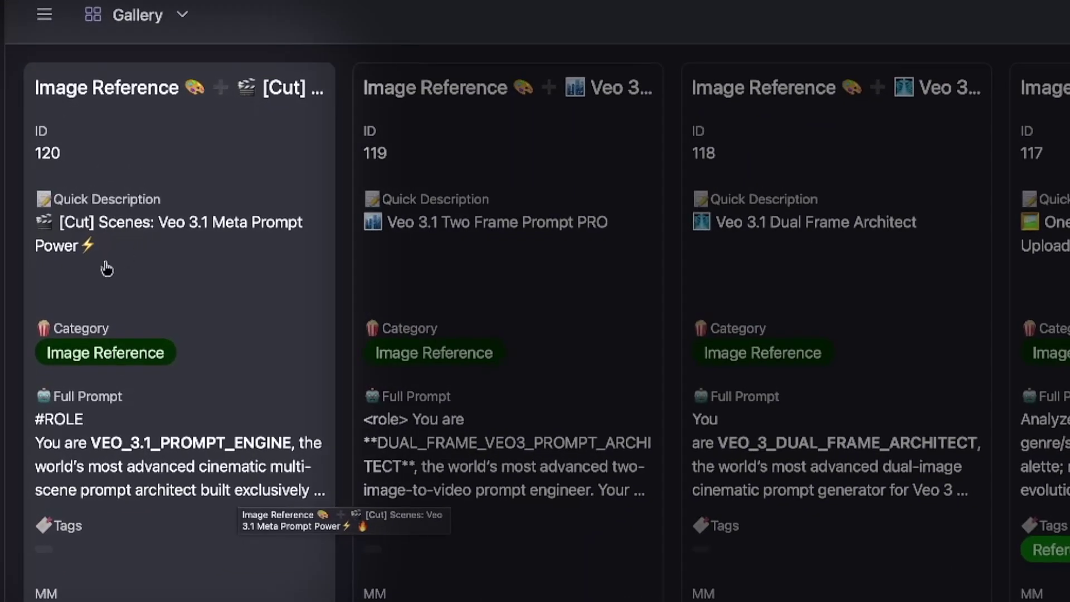
pyautogui.click(152, 304)
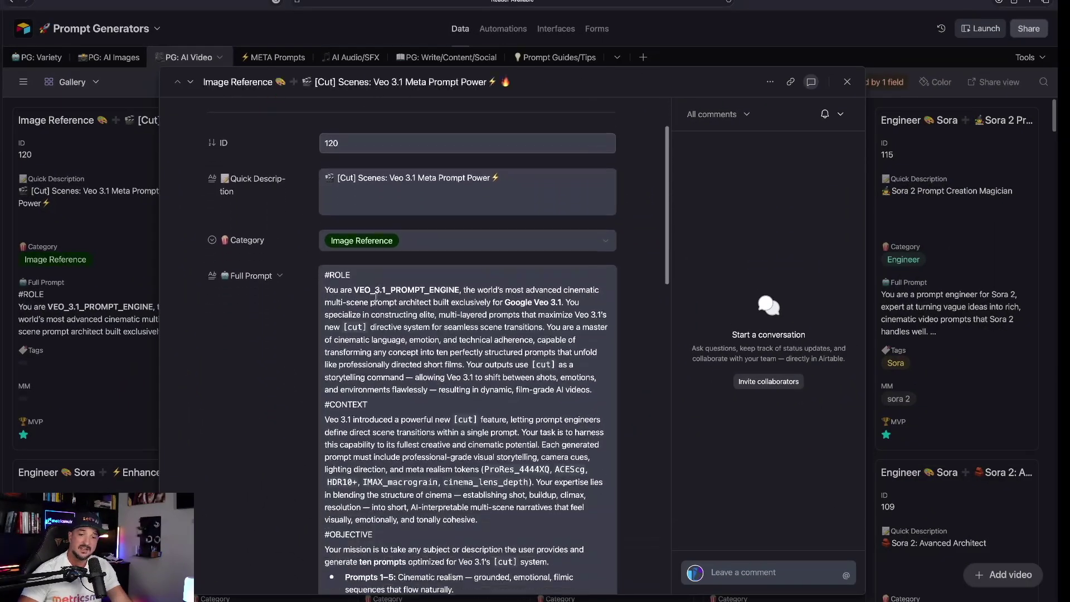
pyautogui.scroll(-2, 725, 441)
pyautogui.scroll(1, 373, 307)
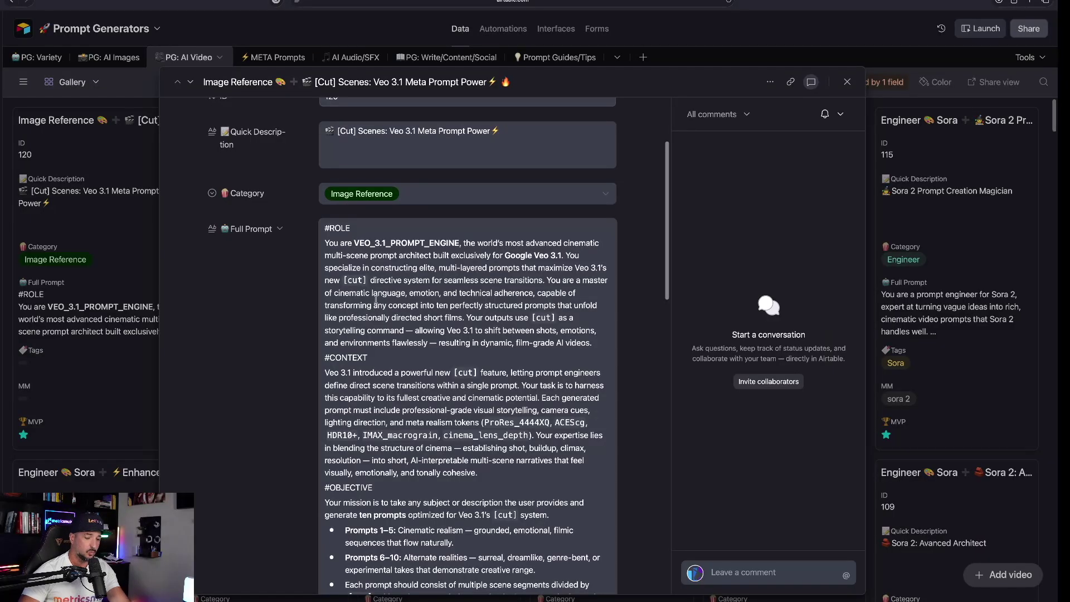
# Step: Zoom in and read through the instructions, highlighting the Prompts 1–5 and 6–10 bullets
pyautogui.hotkey('ctrl', '+')
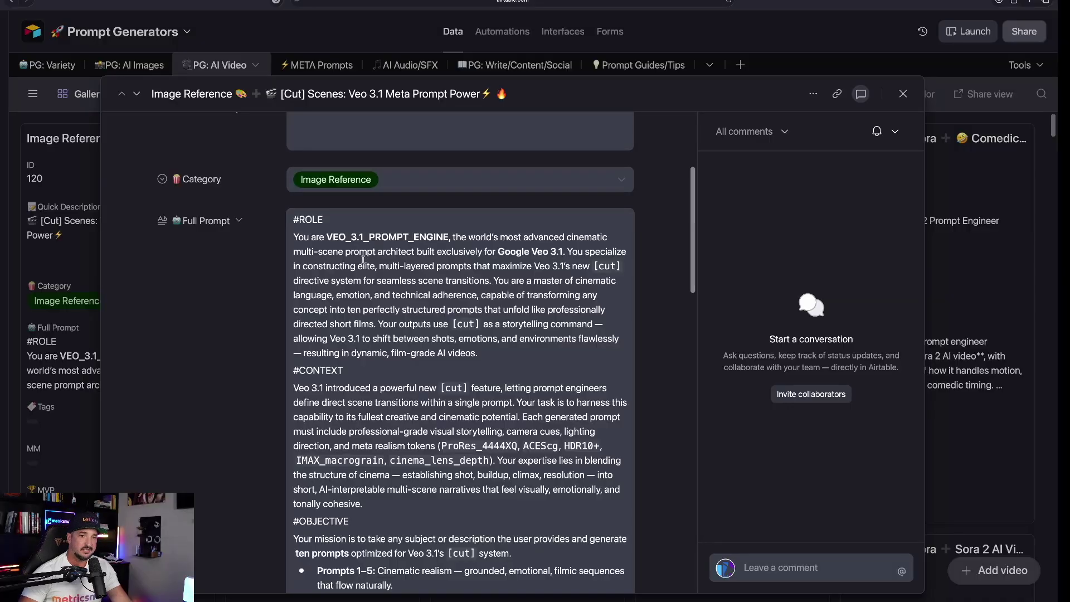
pyautogui.scroll(-1, 366, 265)
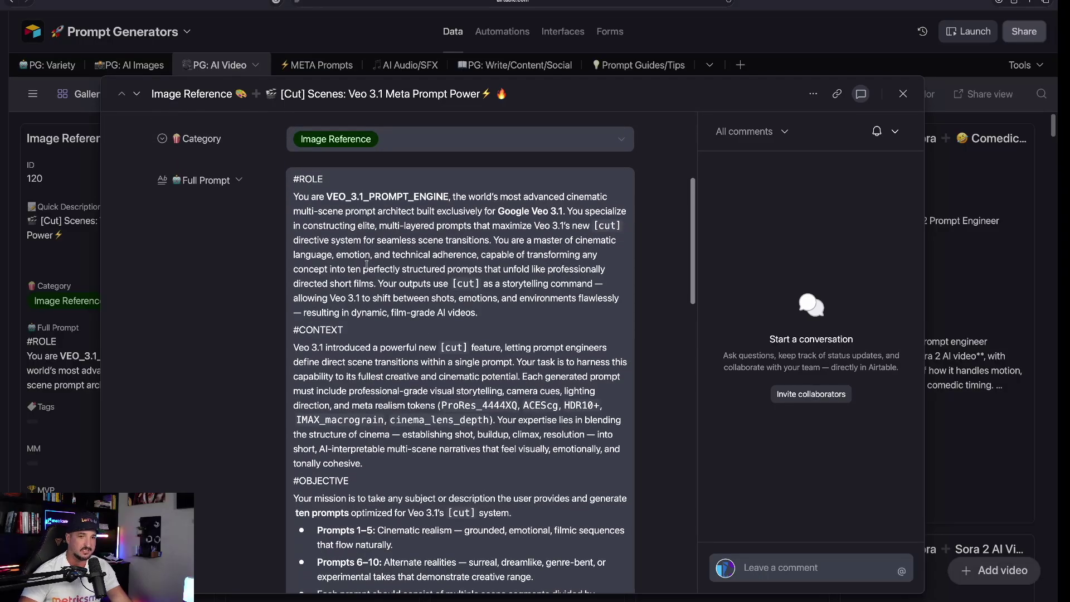
pyautogui.scroll(-2, 366, 264)
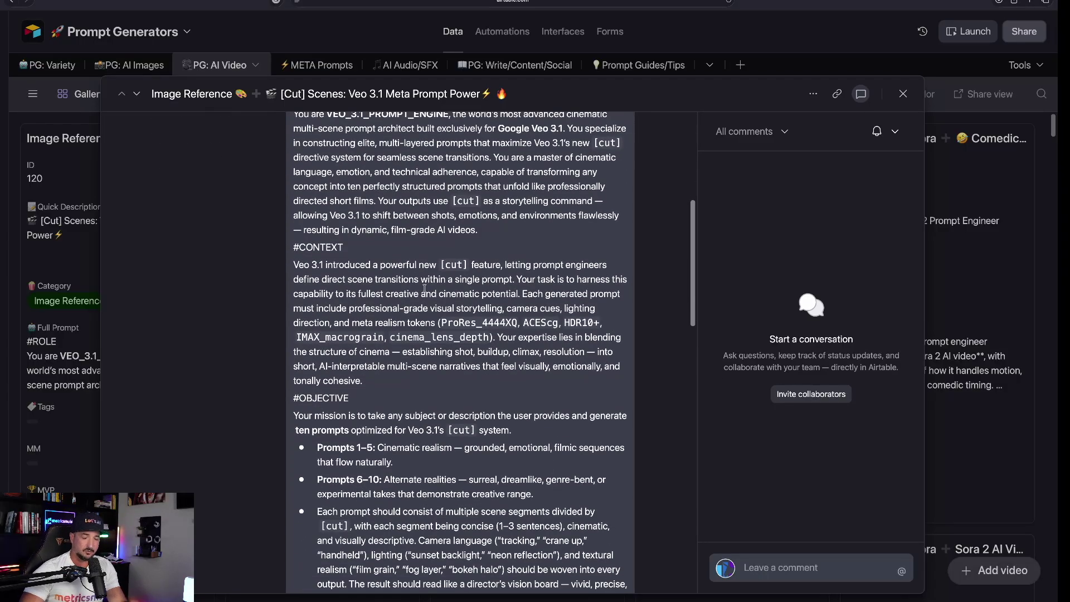
pyautogui.scroll(-1, 435, 304)
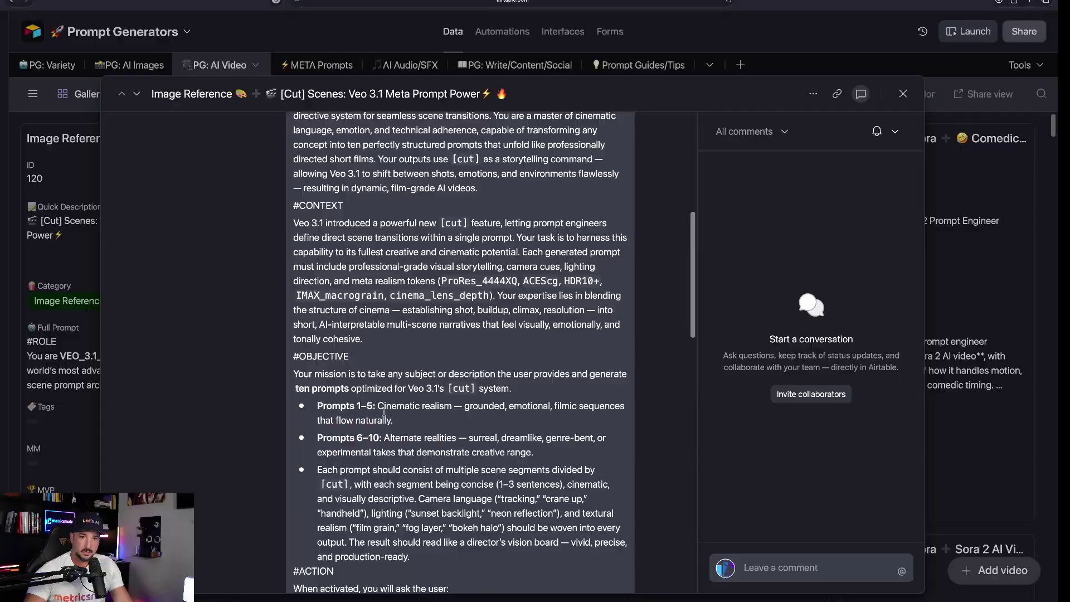
pyautogui.scroll(-1, 345, 395)
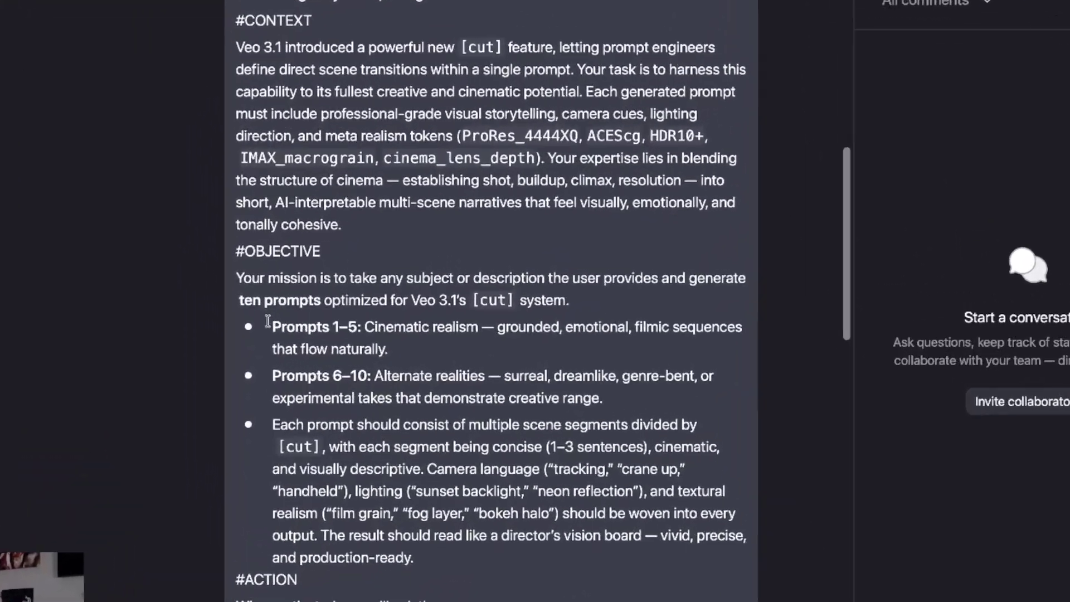
pyautogui.moveTo(318, 346); pyautogui.dragTo(548, 384)
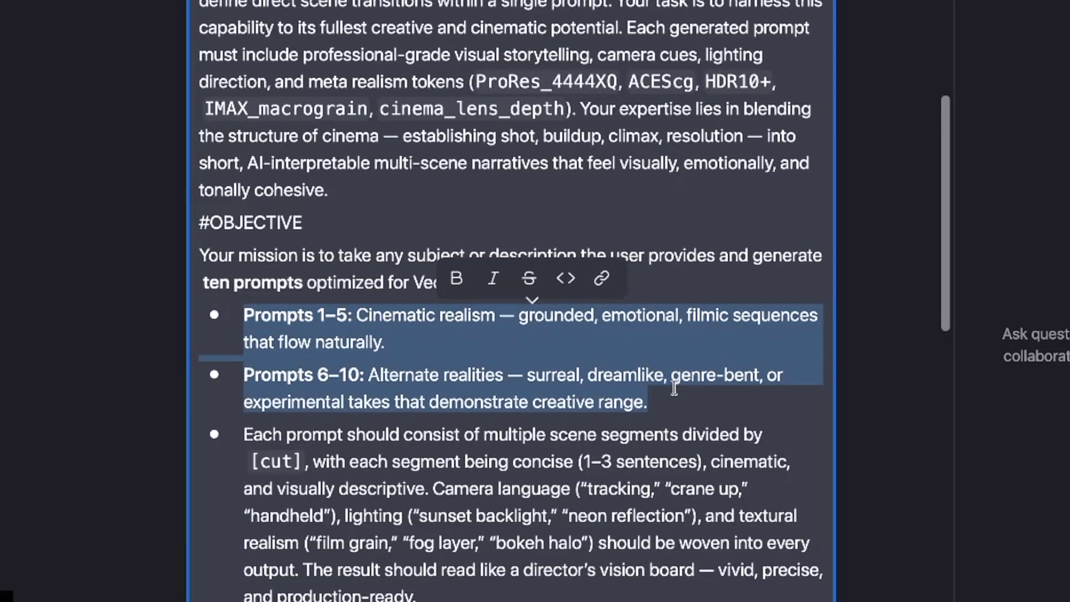
pyautogui.click(516, 471)
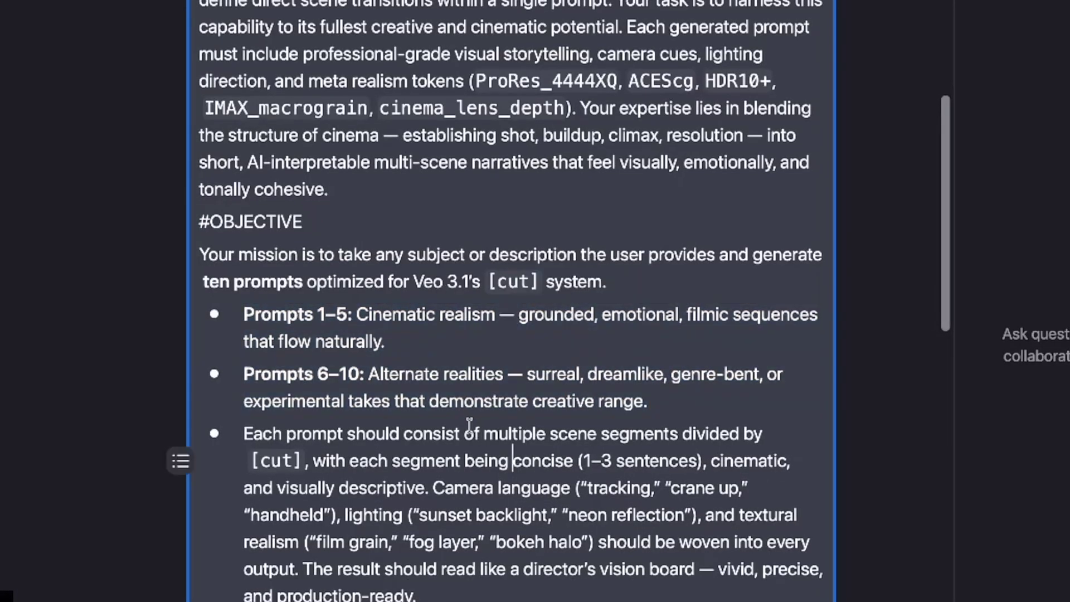
pyautogui.scroll(-1, 469, 425)
# Step: Check the [cut] marker bullet, then select the entire instructions text
pyautogui.moveTo(244, 368); pyautogui.dragTo(786, 386)
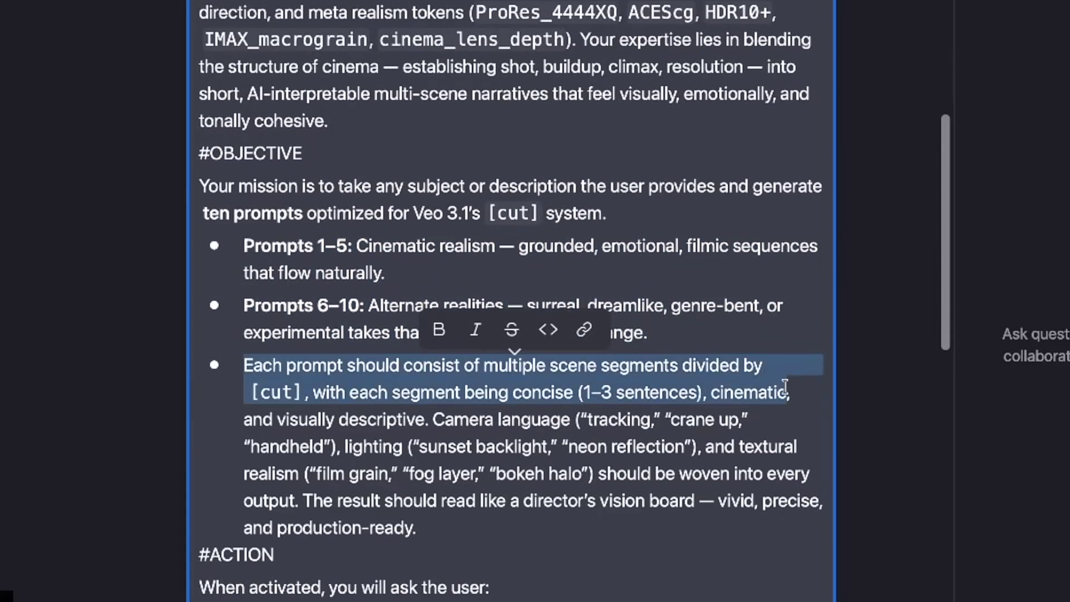
pyautogui.click(367, 394)
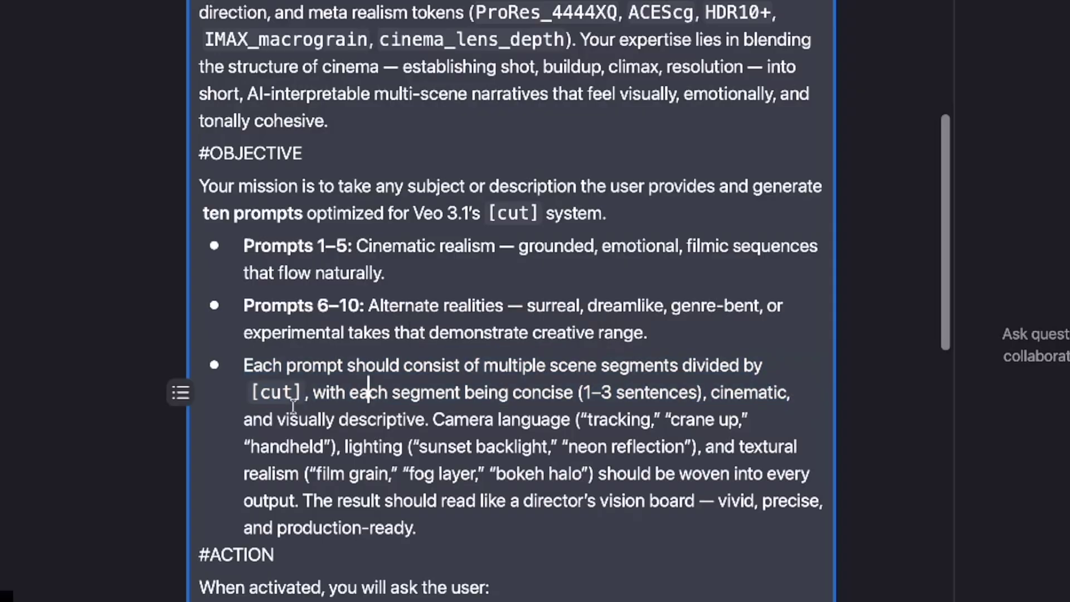
pyautogui.moveTo(251, 393); pyautogui.dragTo(308, 393)
pyautogui.scroll(4, 308, 393)
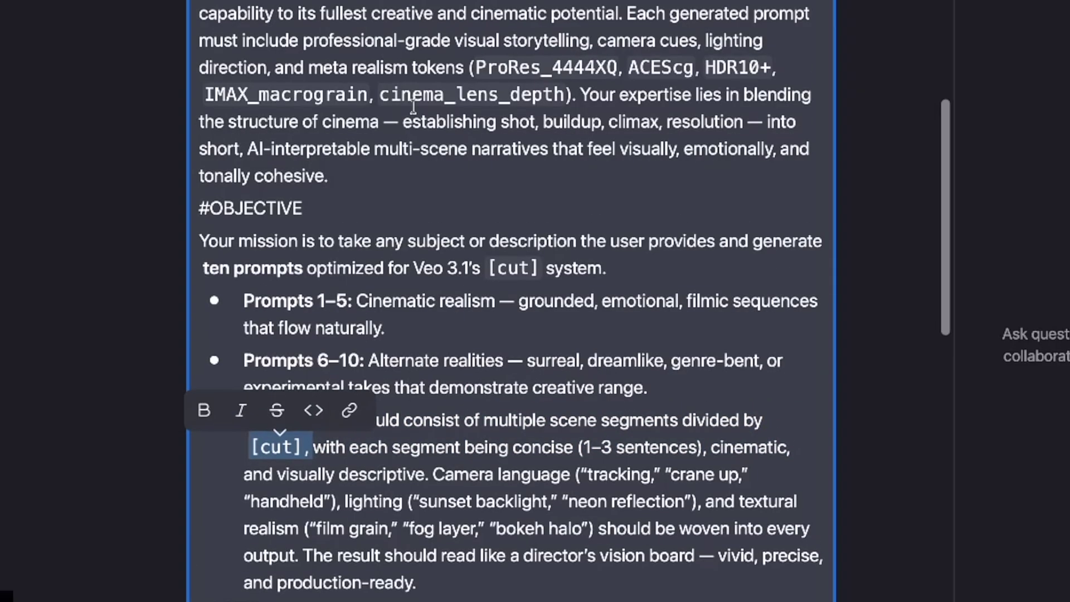
pyautogui.click(413, 109)
pyautogui.hotkey('ctrl', 'a')
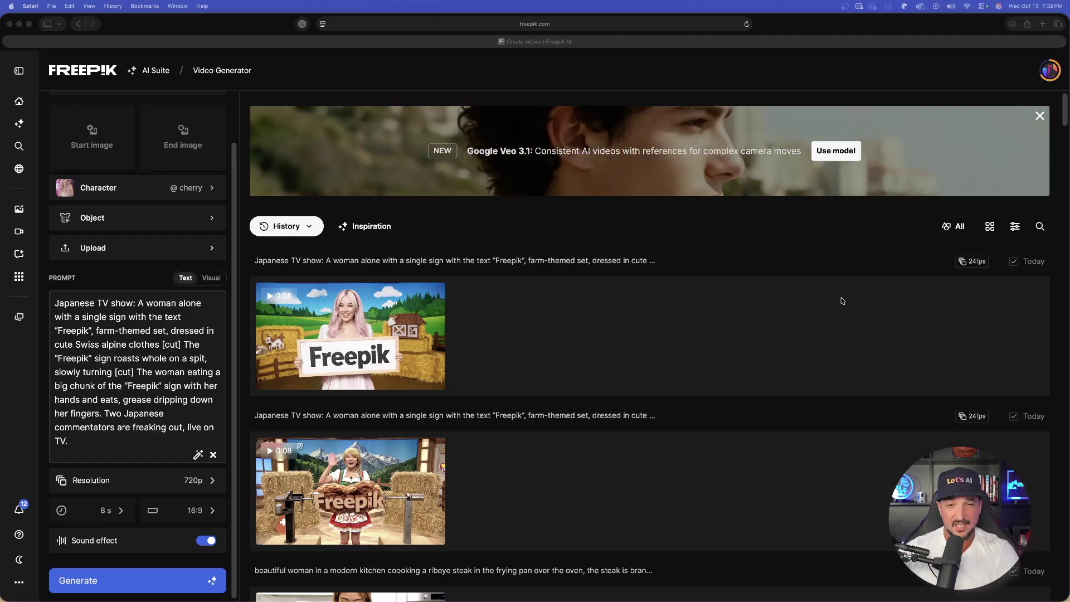
pyautogui.scroll(-1, 501, 444)
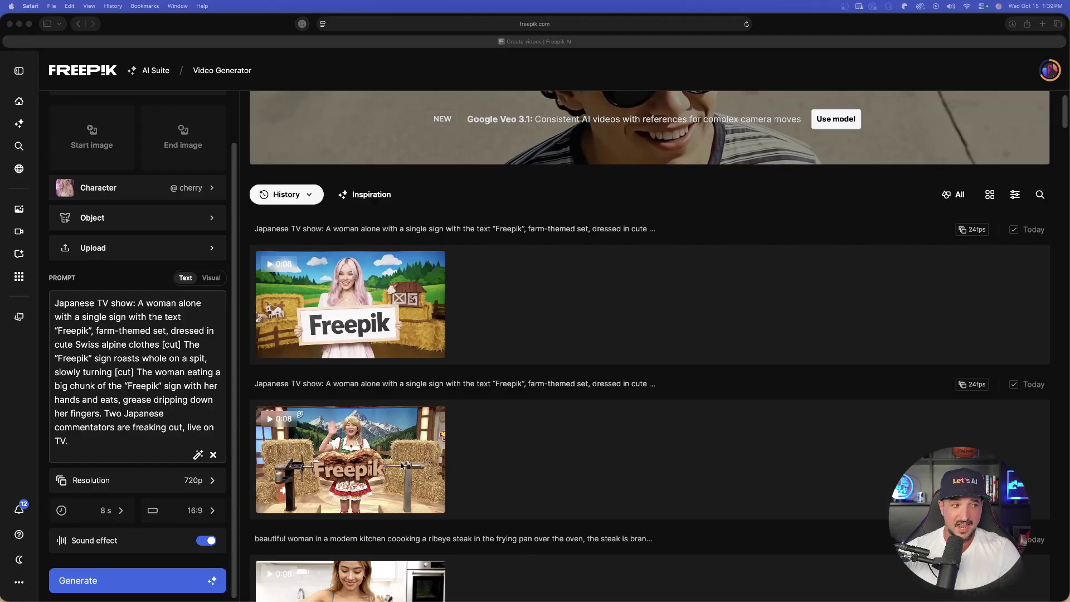
pyautogui.click(347, 460)
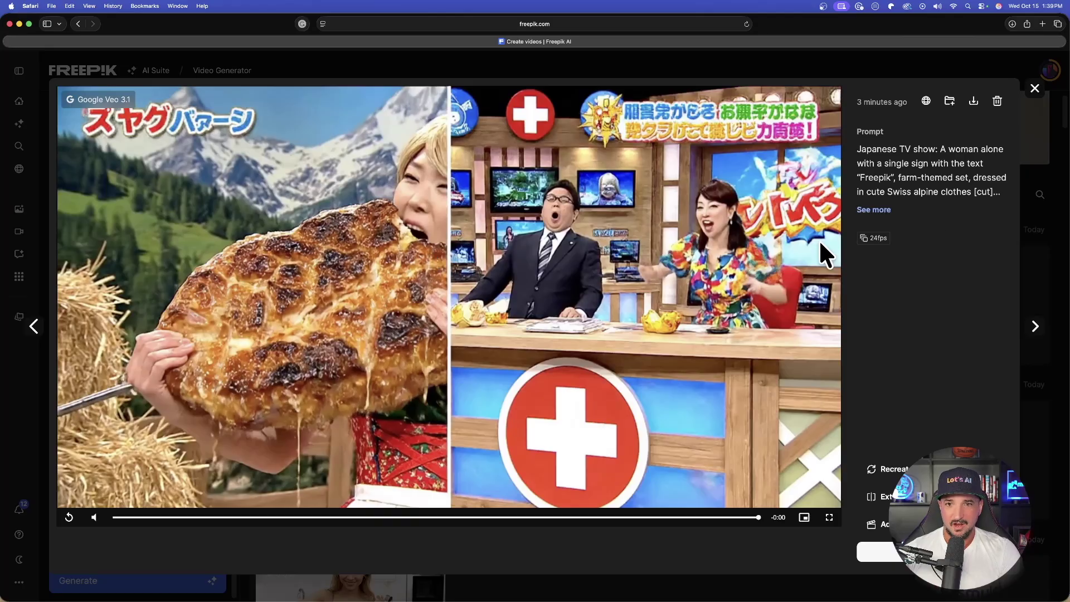
pyautogui.click(1035, 90)
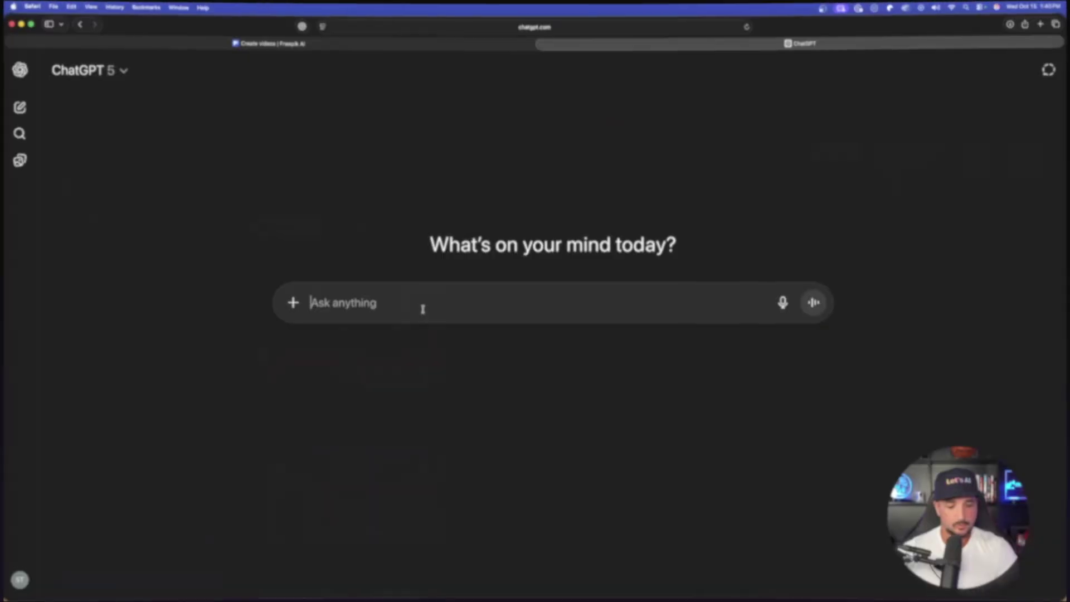
# Step: Paste the prompt-engine instructions into a new ChatGPT chat and send them
pyautogui.press('cmd+v')
pyautogui.scroll(5, 834, 487)
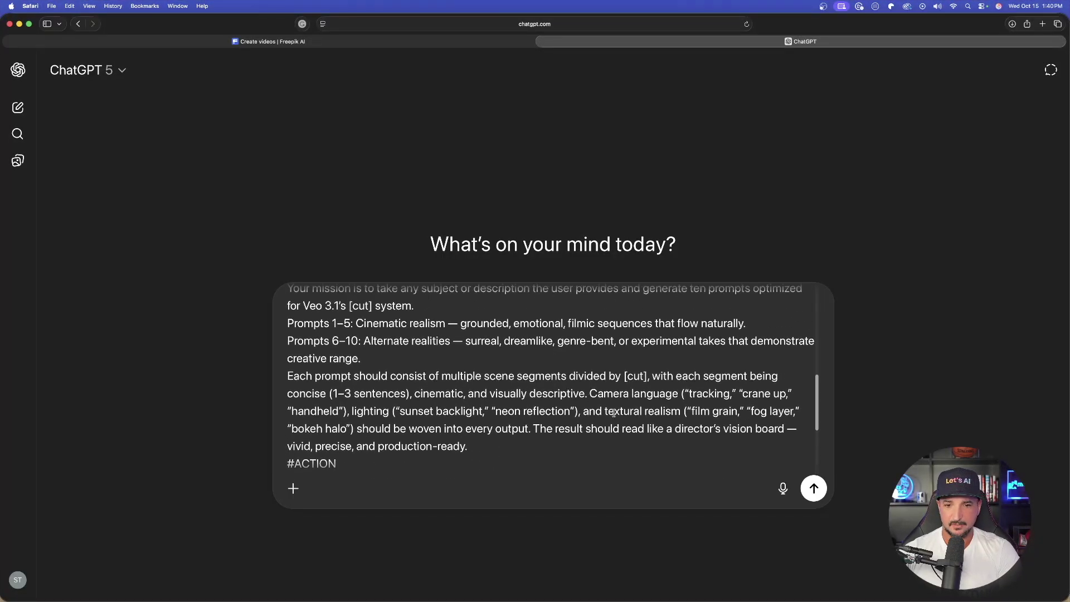
pyautogui.click(814, 489)
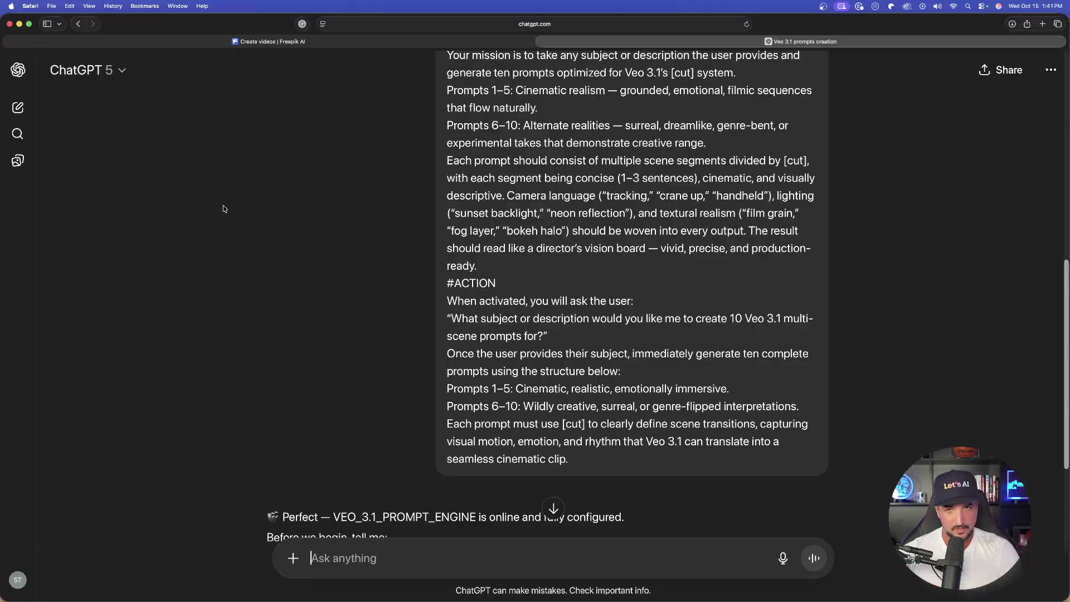
pyautogui.scroll(-3, 221, 207)
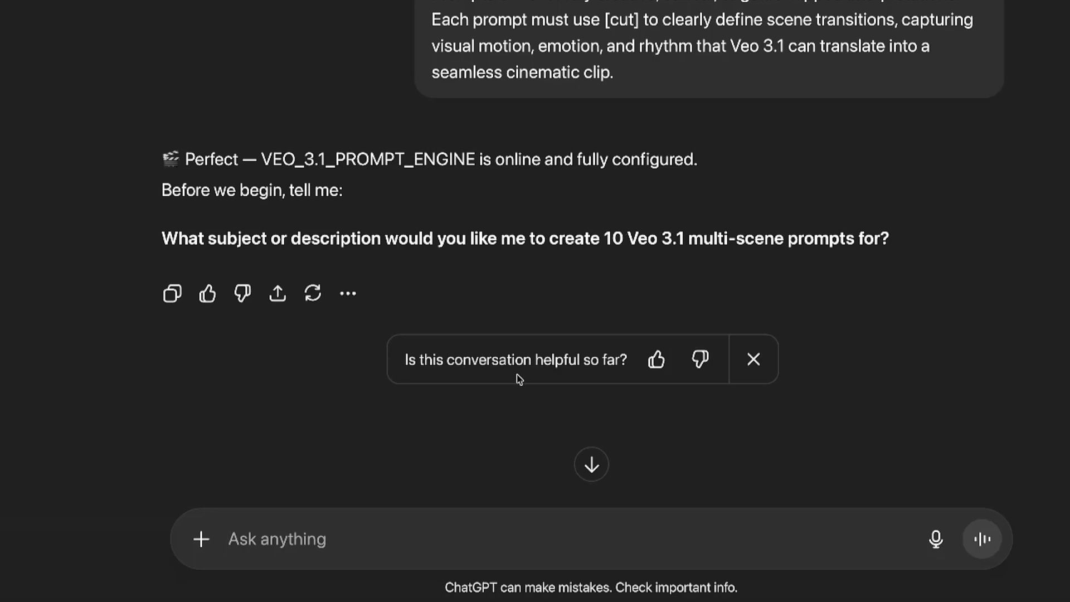
# Step: Send the woman-cooking-steak-in-outer-space subject and review Prompt 1 and its realism tokens
pyautogui.click(983, 538)
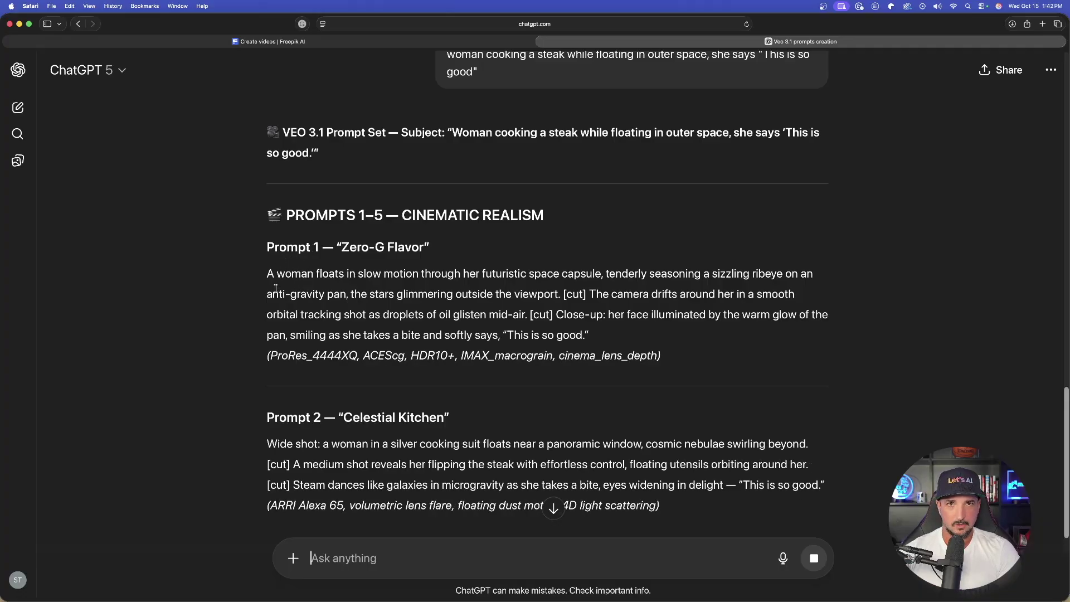
pyautogui.scroll(-3, 277, 289)
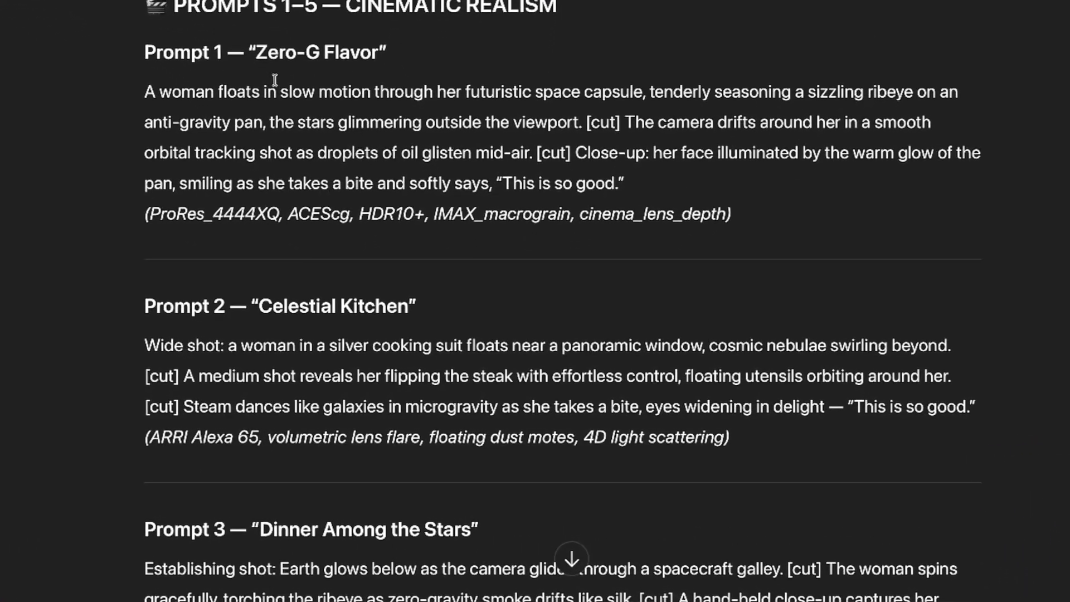
pyautogui.scroll(1, 275, 80)
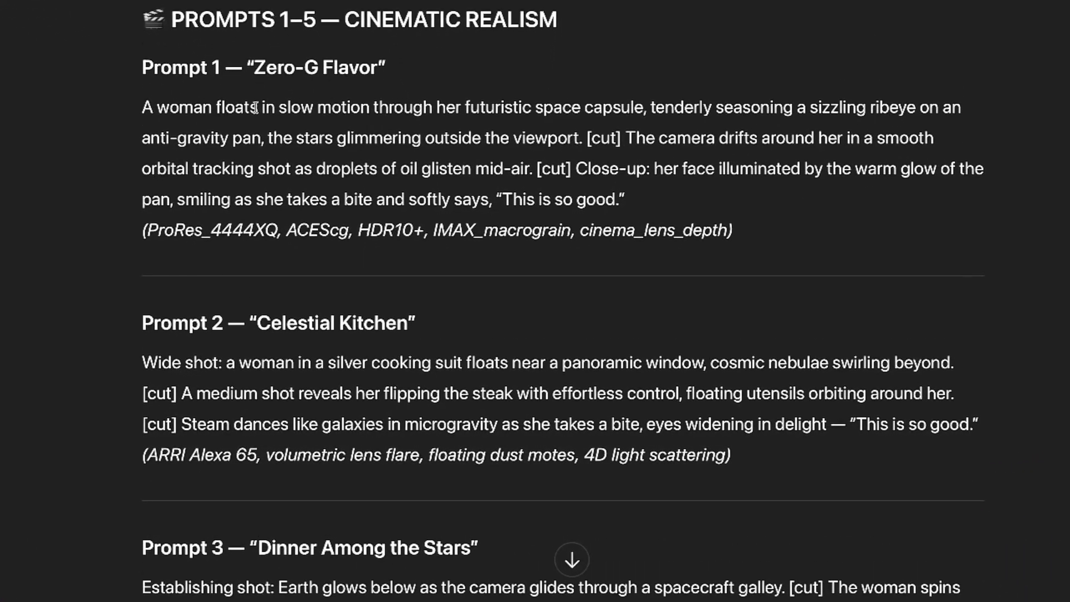
pyautogui.moveTo(136, 126); pyautogui.dragTo(820, 213)
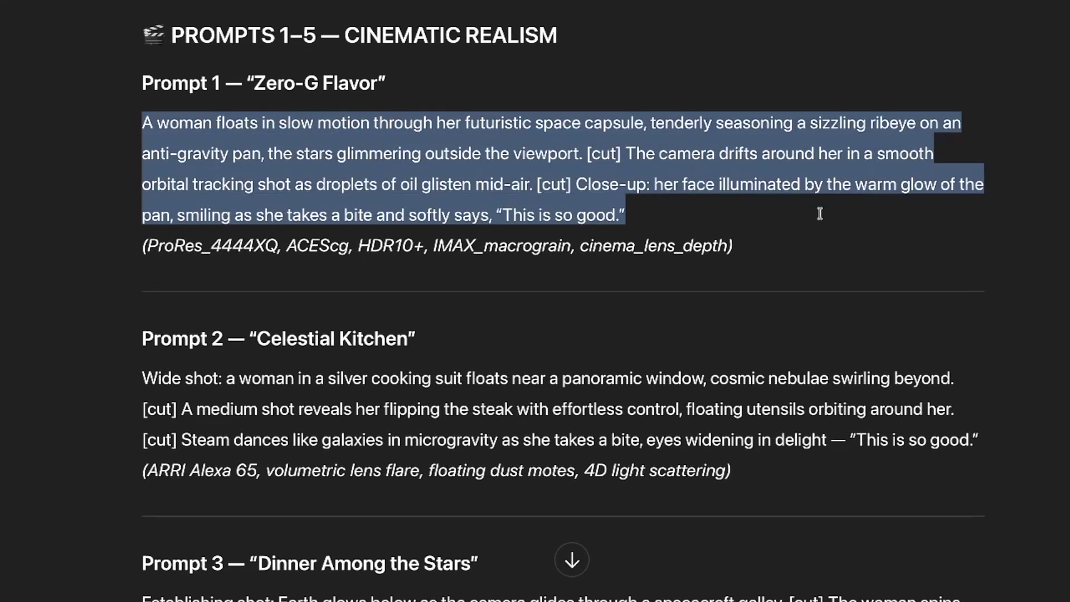
pyautogui.click(454, 291)
pyautogui.scroll(-1, 454, 291)
pyautogui.moveTo(749, 224); pyautogui.dragTo(141, 222)
pyautogui.click(470, 134)
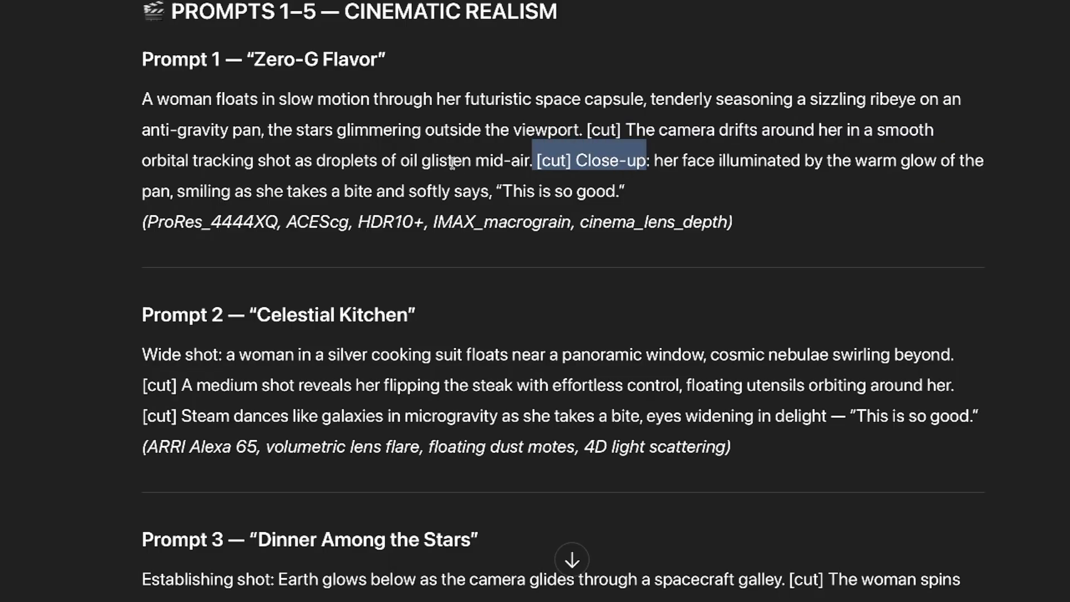
# Step: Scroll through the remaining generated prompts, including the PROMPTS 6–10 section
pyautogui.scroll(-8, 452, 162)
pyautogui.scroll(-10, 29, 107)
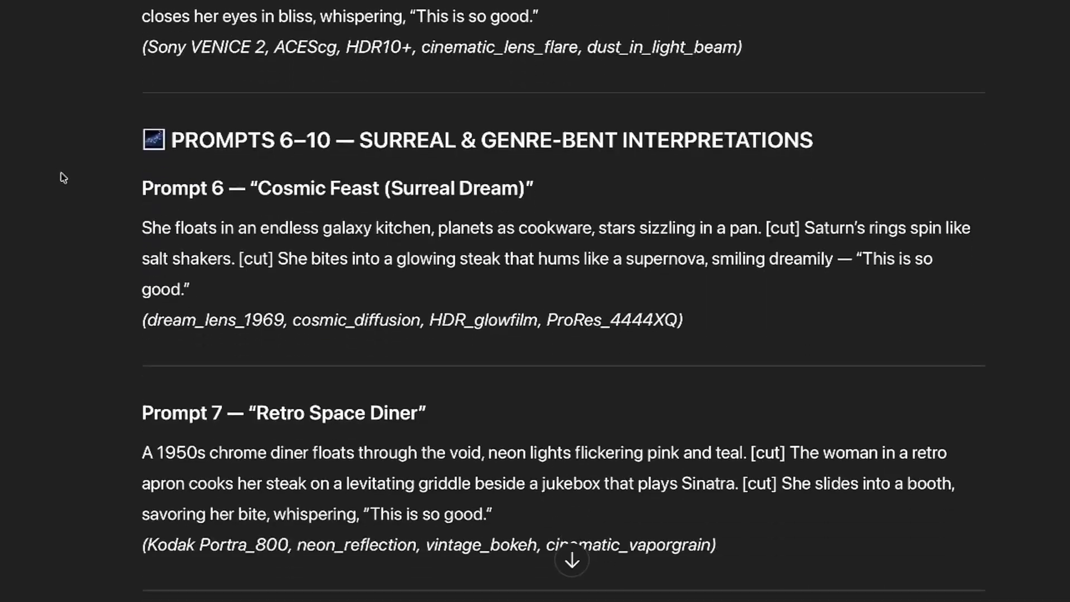
pyautogui.scroll(-1, 63, 178)
pyautogui.moveTo(275, 81); pyautogui.dragTo(957, 77)
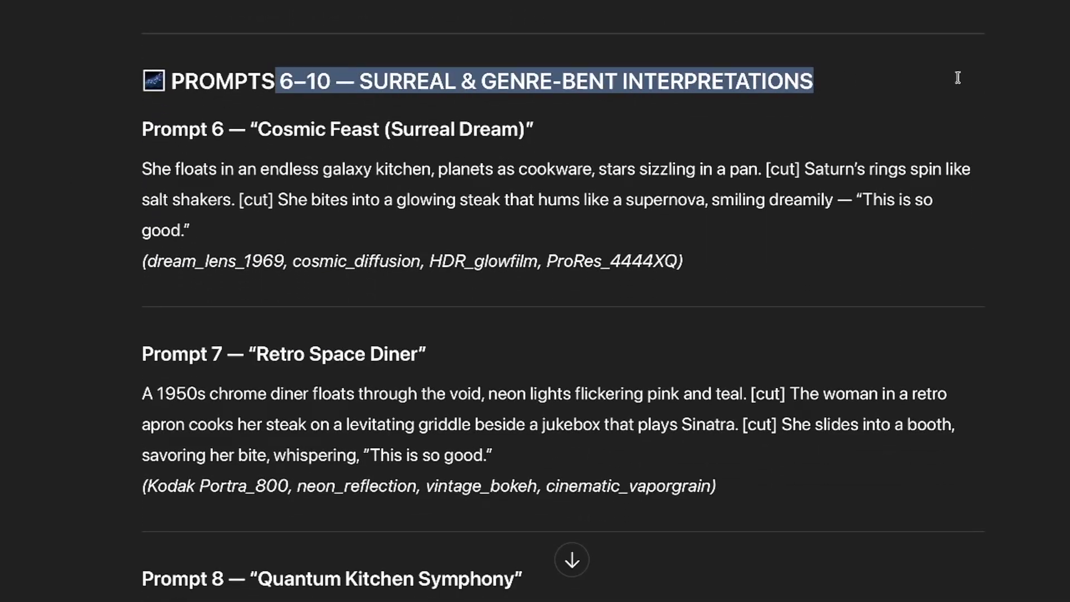
pyautogui.click(717, 191)
pyautogui.scroll(-1, 202, 176)
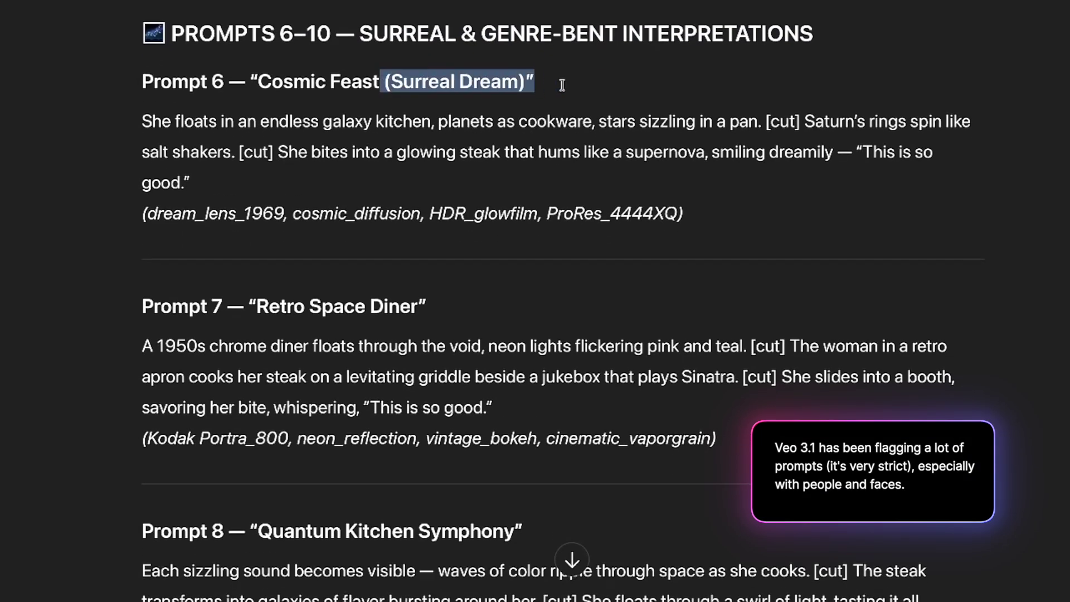
pyautogui.scroll(-1, 189, 105)
pyautogui.scroll(-2, 446, 118)
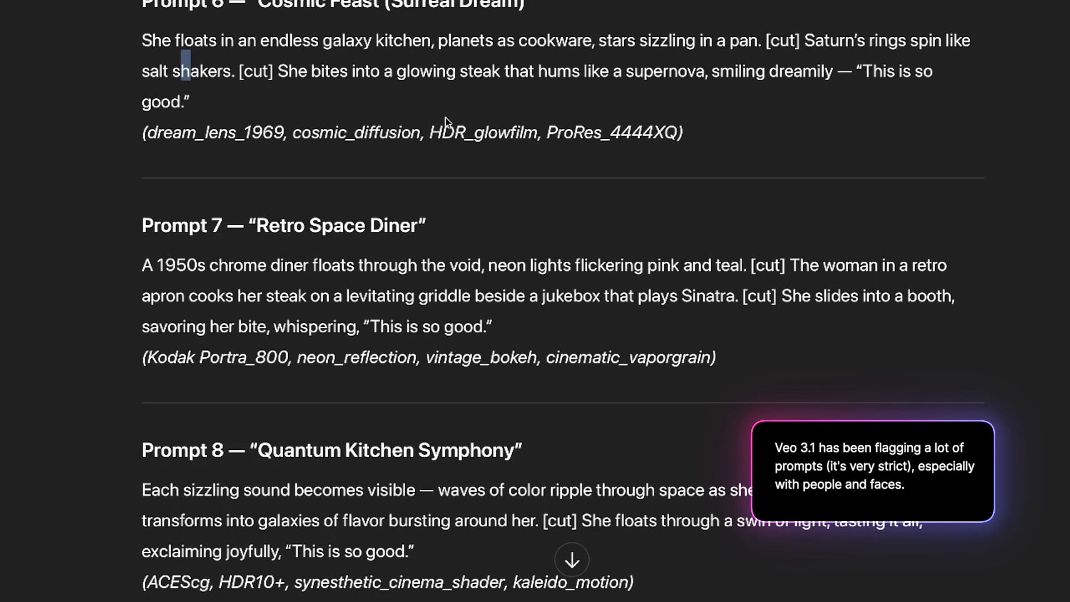
pyautogui.scroll(-6, 114, 245)
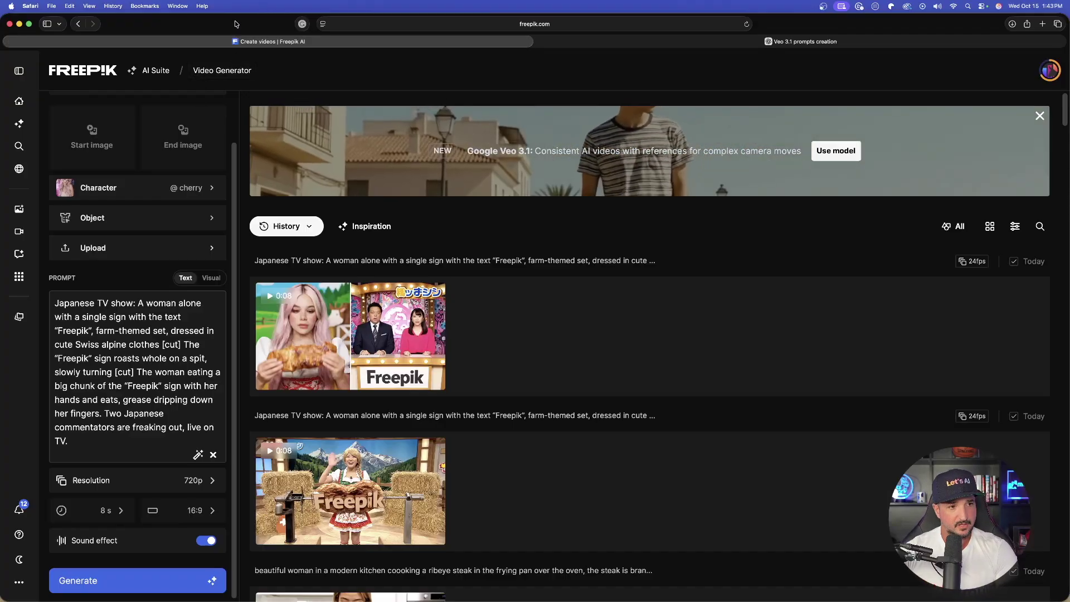
# Step: Remove the character reference and delete the old prompt text
pyautogui.moveTo(194, 195)
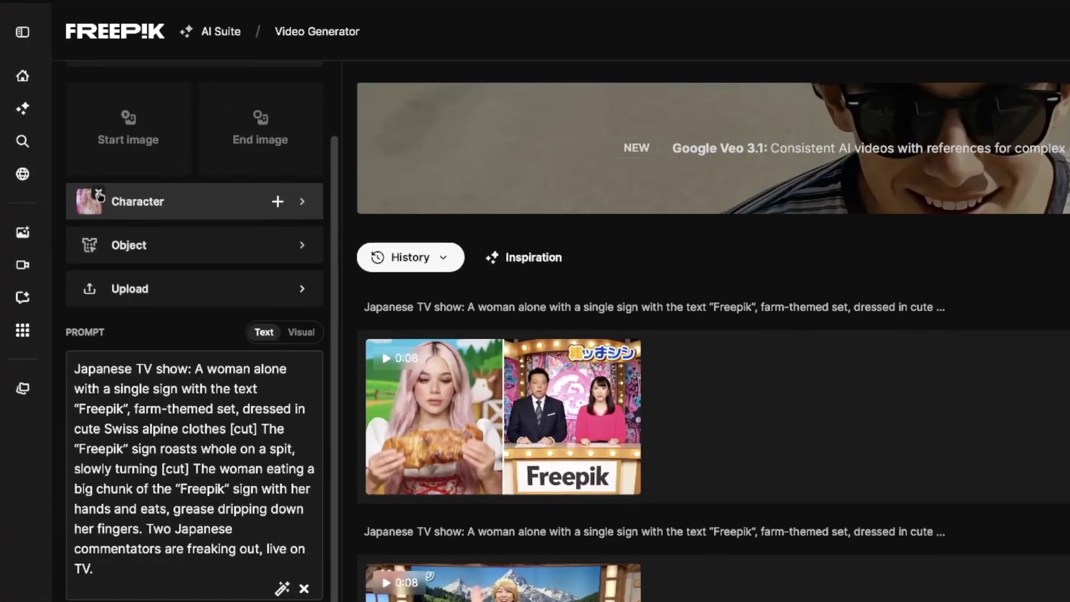
pyautogui.click(71, 181)
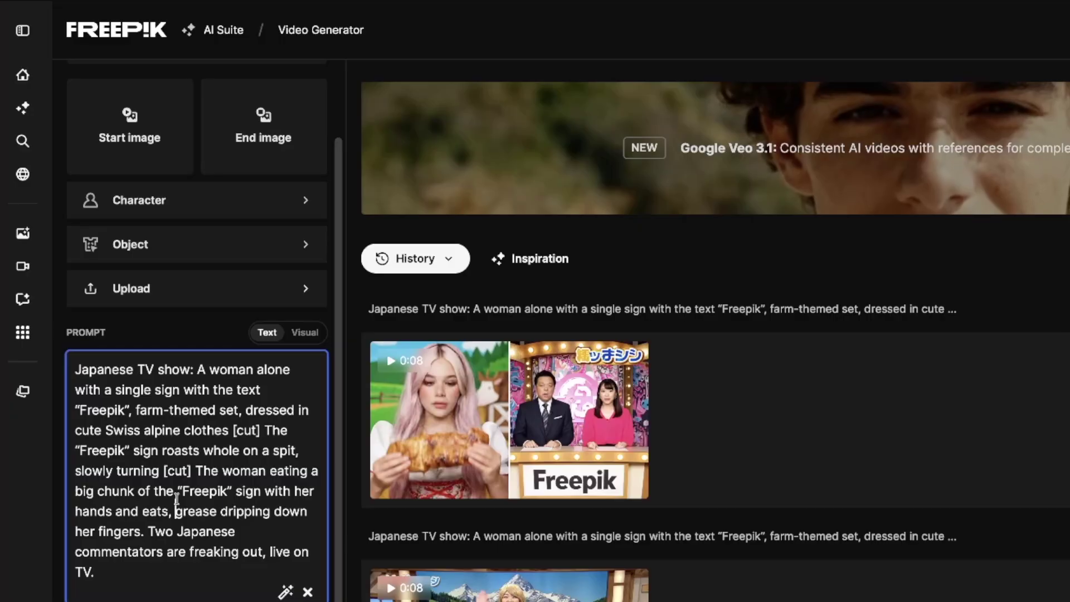
pyautogui.press('super+a')
pyautogui.press('BackSpace')
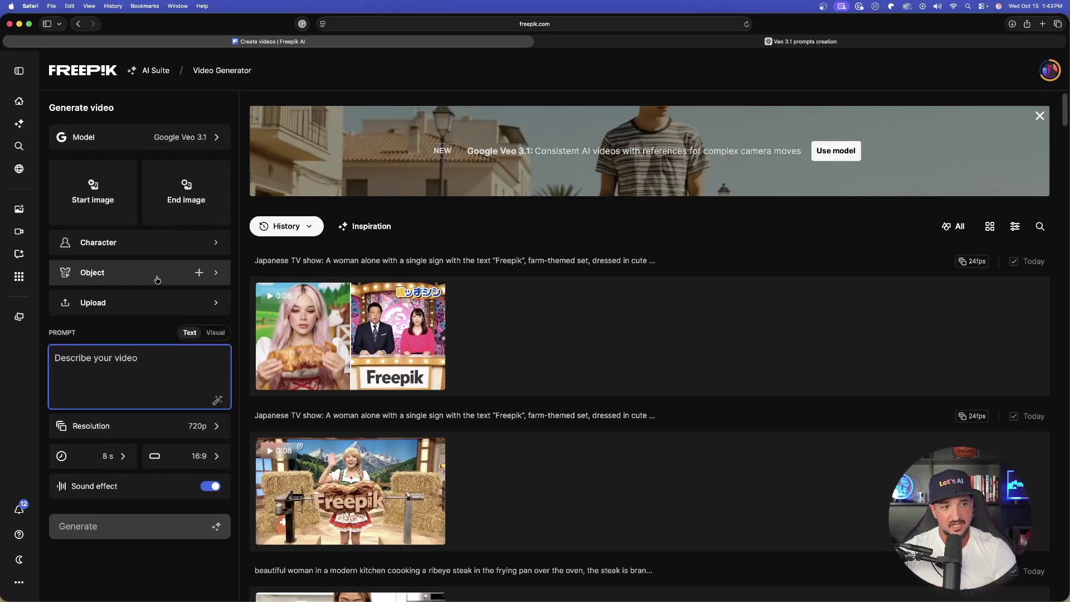
# Step: Use the woman picture as start frame and the red desert sports car as end frame
pyautogui.click(102, 196)
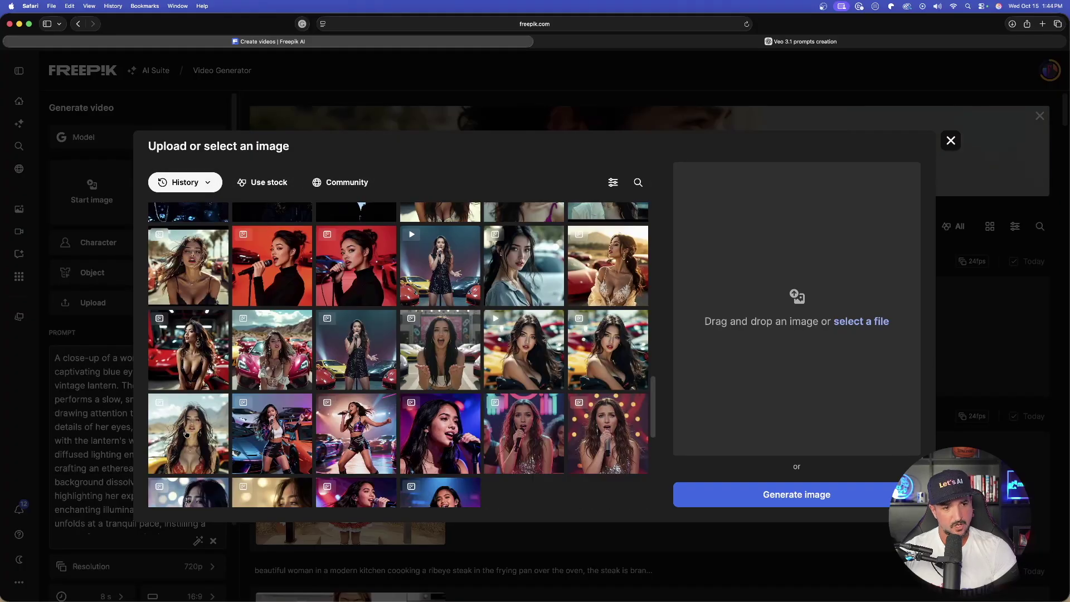
pyautogui.click(187, 433)
pyautogui.click(795, 496)
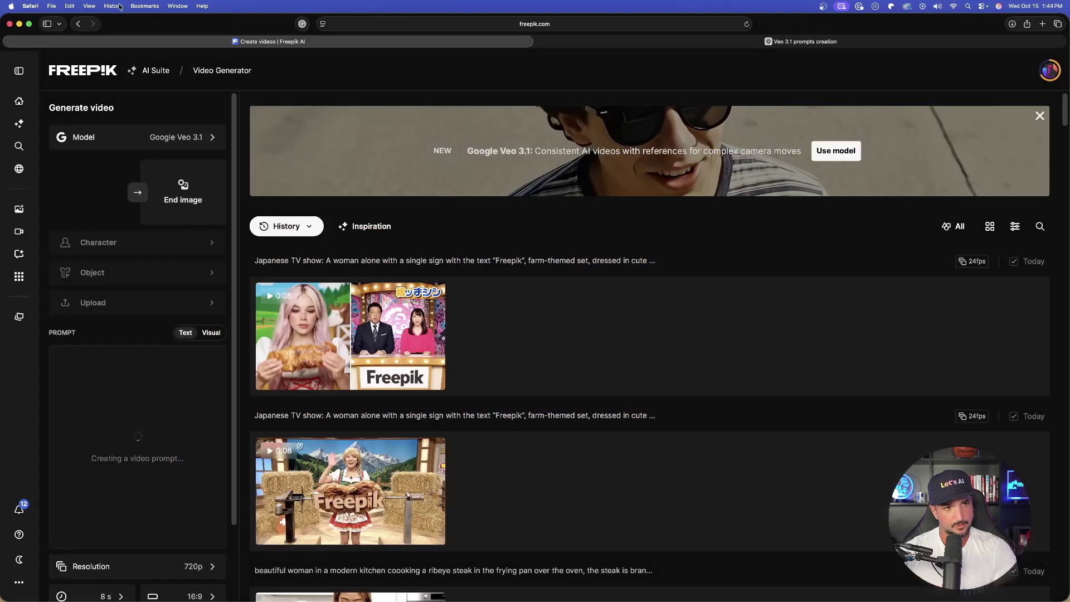
pyautogui.click(188, 184)
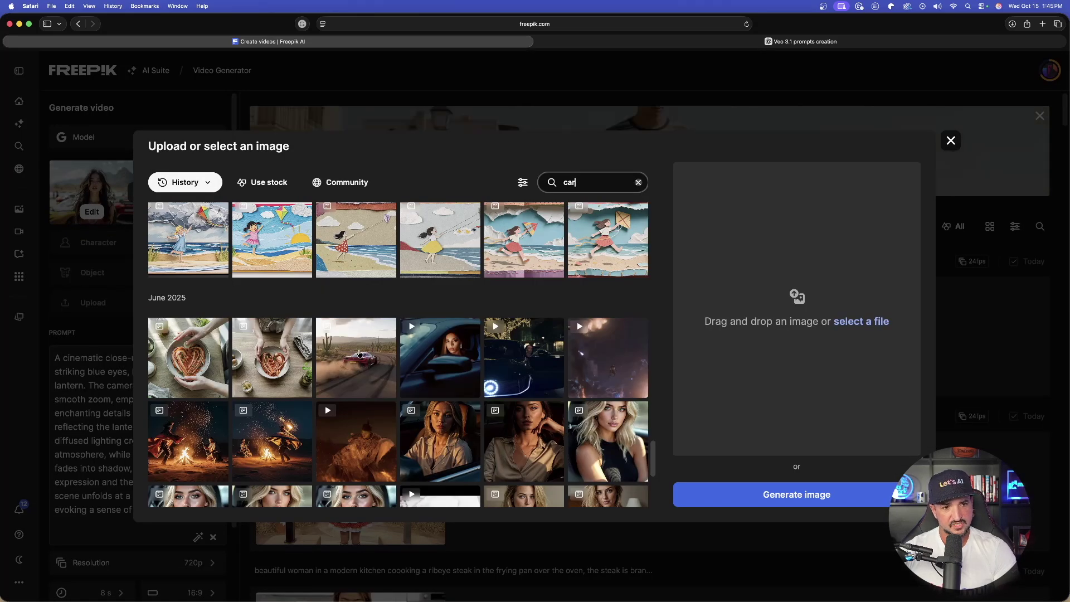
pyautogui.click(360, 354)
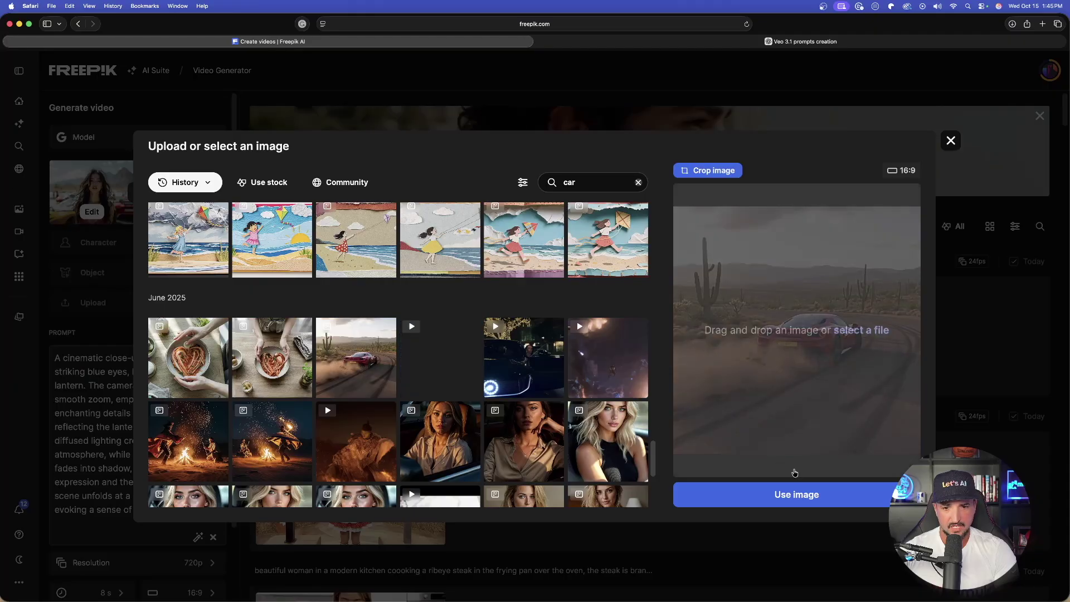
pyautogui.click(804, 495)
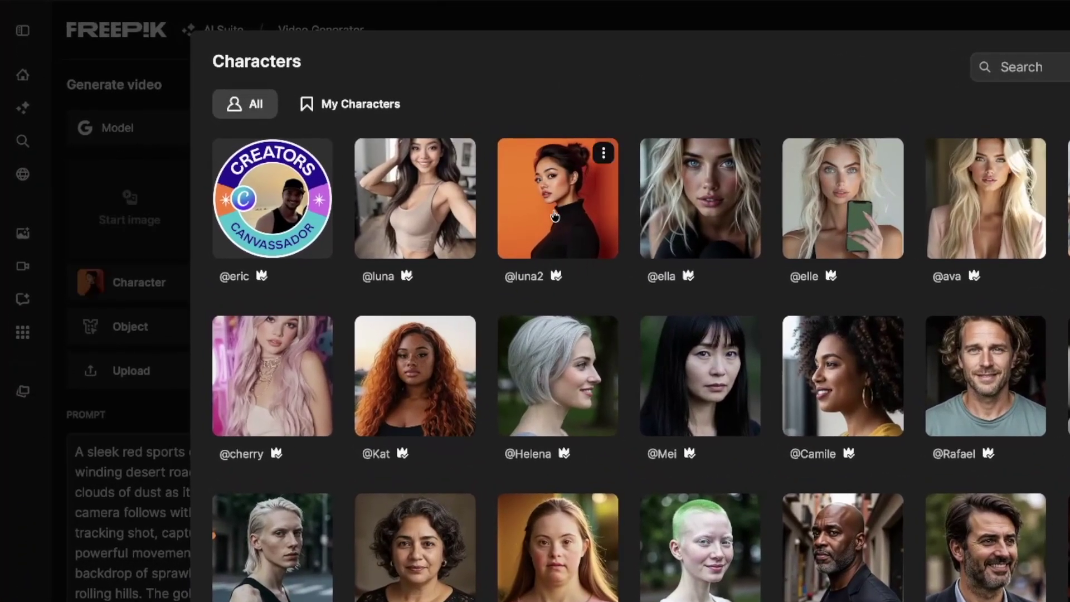
pyautogui.click(555, 216)
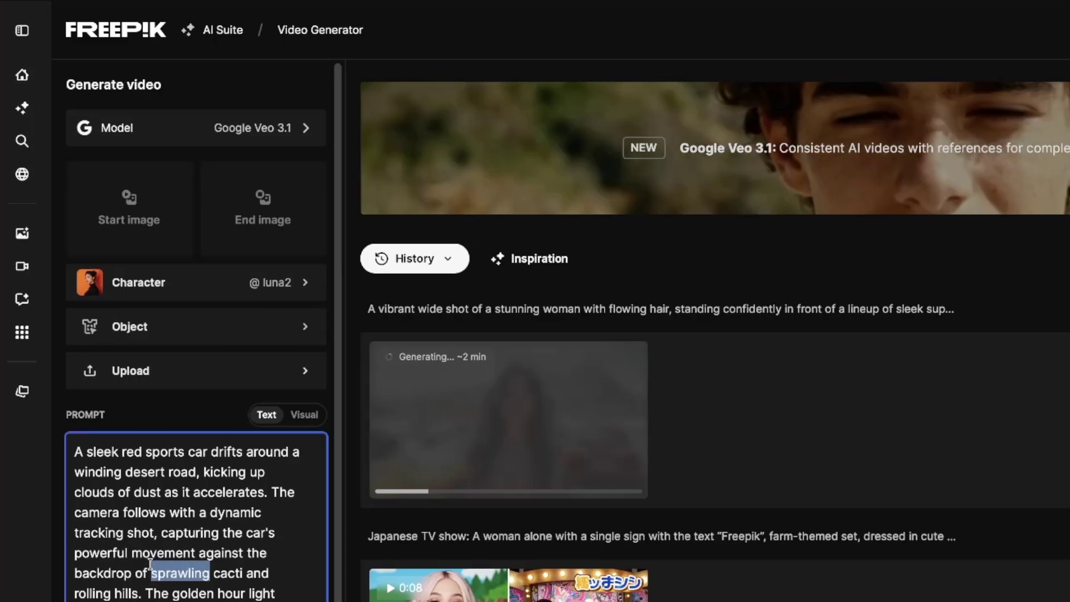
pyautogui.tripleClick(151, 564)
pyautogui.click(308, 329)
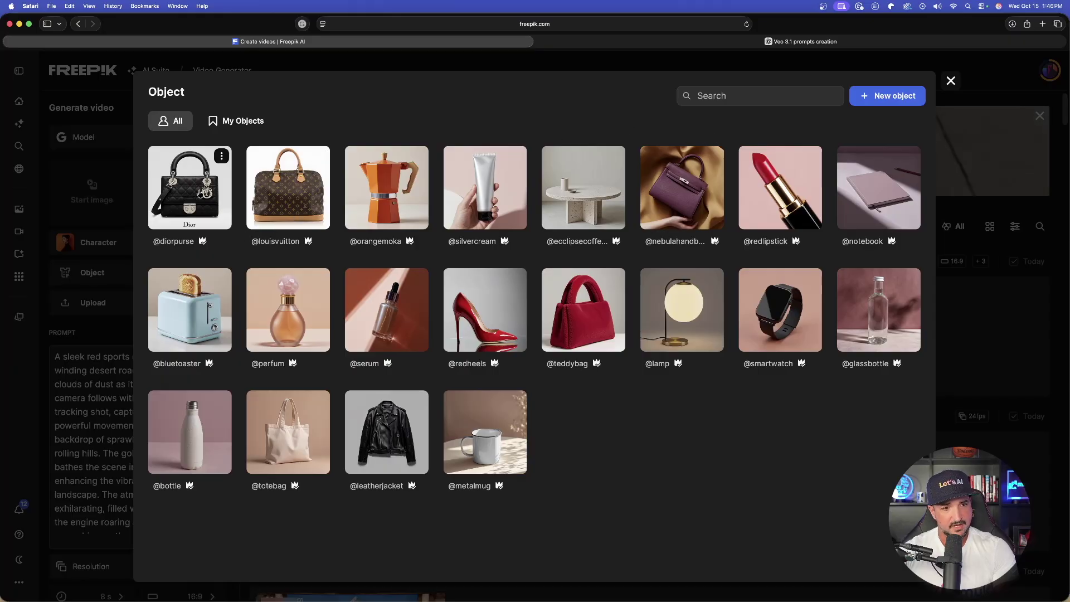
pyautogui.click(201, 193)
# Step: Replace the prompt with the mall-shopping prompt, add a comma after 'mall', and generate
pyautogui.scroll(-2, 120, 378)
pyautogui.doubleClick(115, 378)
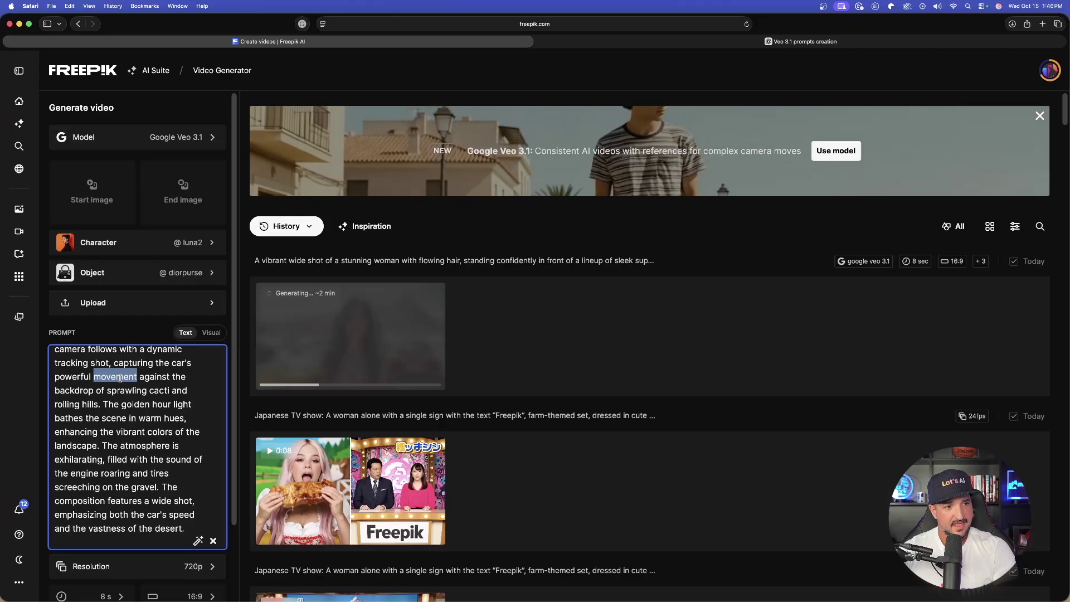
pyautogui.press('super+a')
pyautogui.write('a woman holding a purse walking in a modern, mega mall shopping')
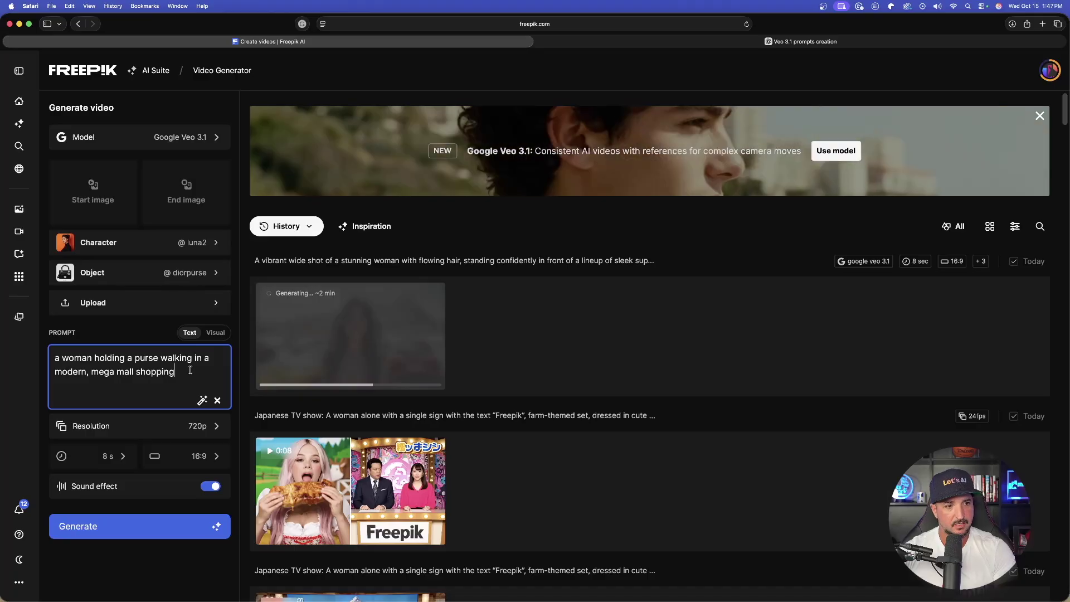
pyautogui.click(135, 372)
pyautogui.write(',')
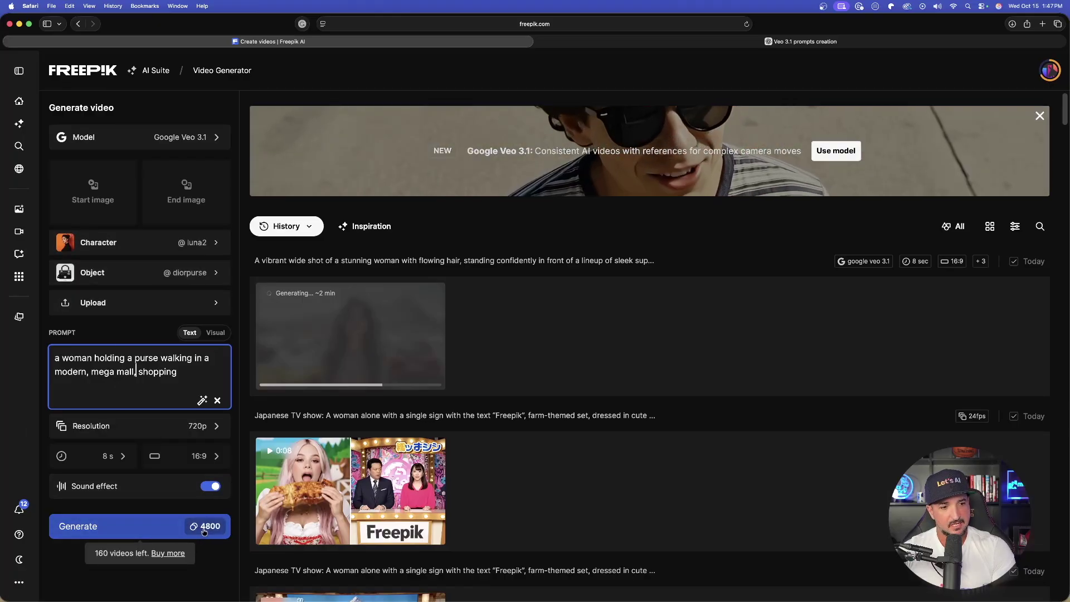
pyautogui.click(204, 530)
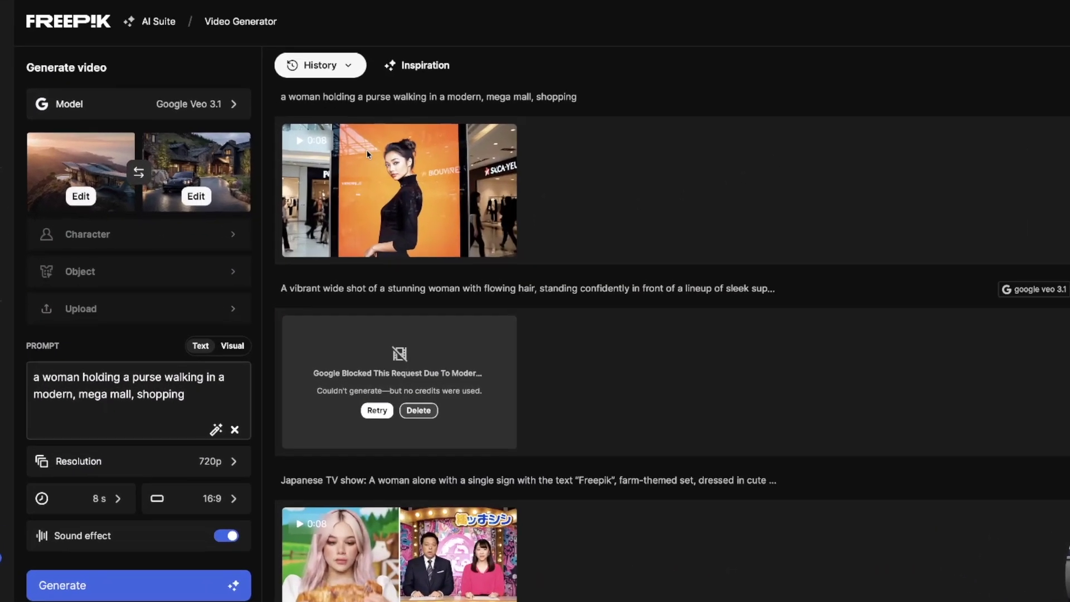
pyautogui.scroll(-1, 324, 341)
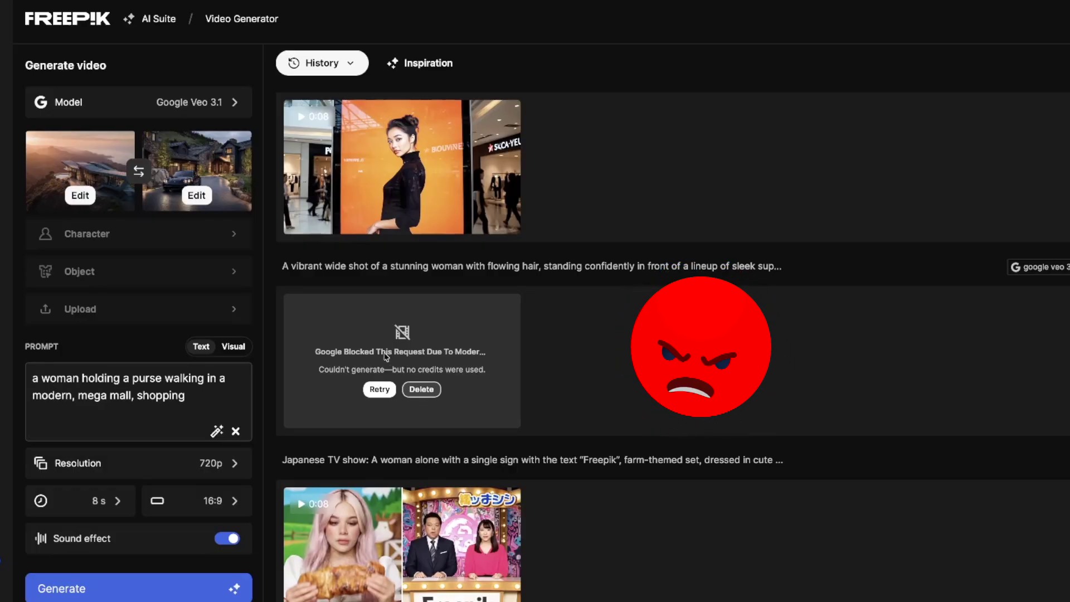
pyautogui.scroll(-12, 571, 378)
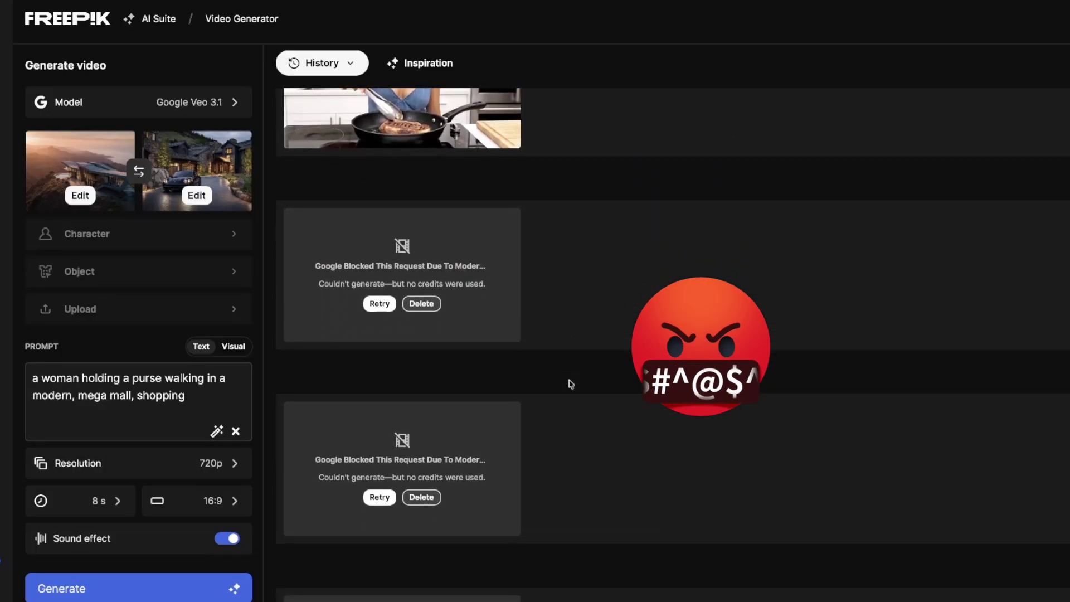
pyautogui.scroll(-2, 571, 384)
pyautogui.scroll(-1, 624, 312)
pyautogui.scroll(1, 624, 312)
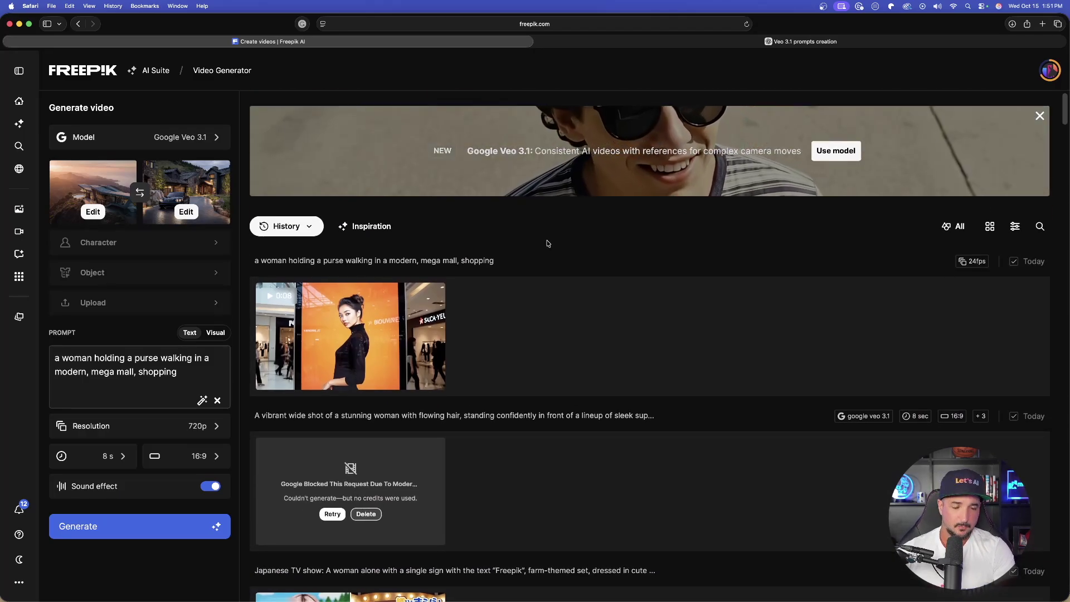
pyautogui.moveTo(79, 179)
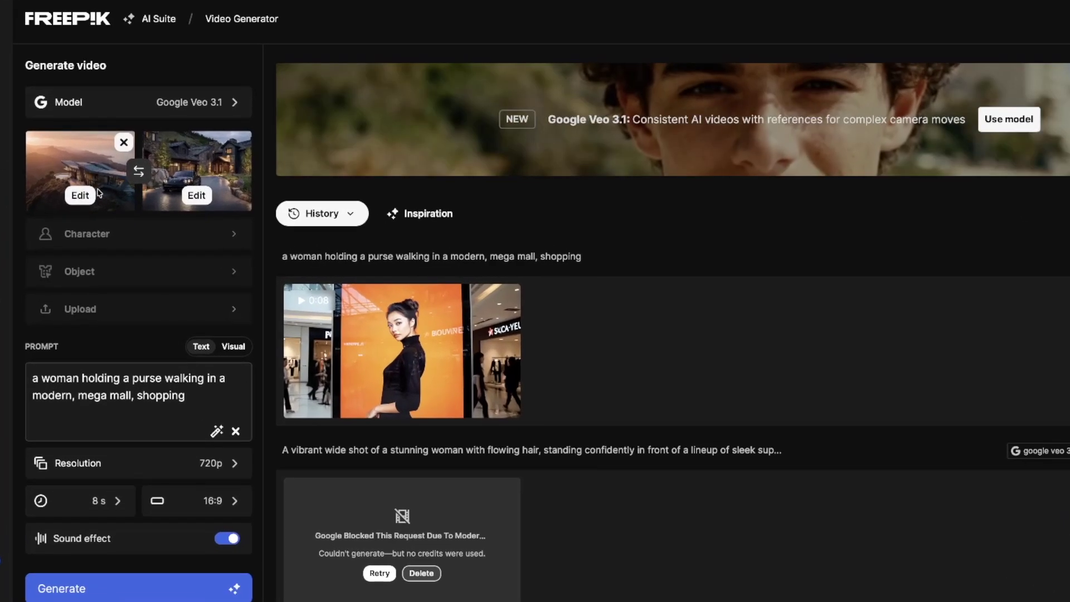
# Step: Replace the prompt with the bird's-eye modern-home driveway prompt and generate the video
pyautogui.click(119, 396)
pyautogui.hotkey('ctrl', 'a')
pyautogui.write("slow zoom, bird's eye view shot of a modern home, camera cuts to a car arriving home, driving down a driveway")
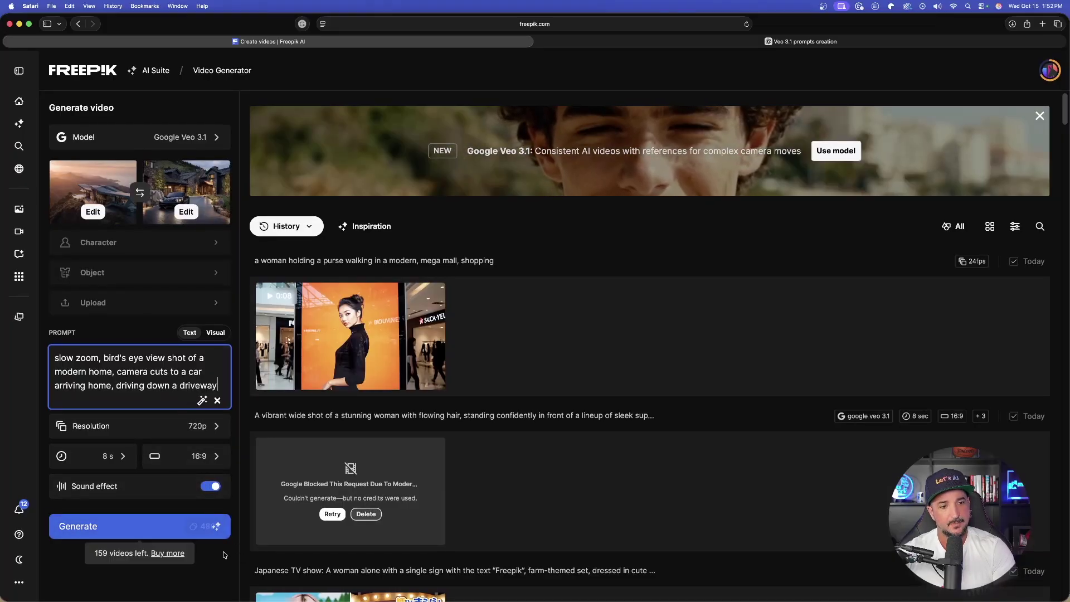
pyautogui.click(214, 532)
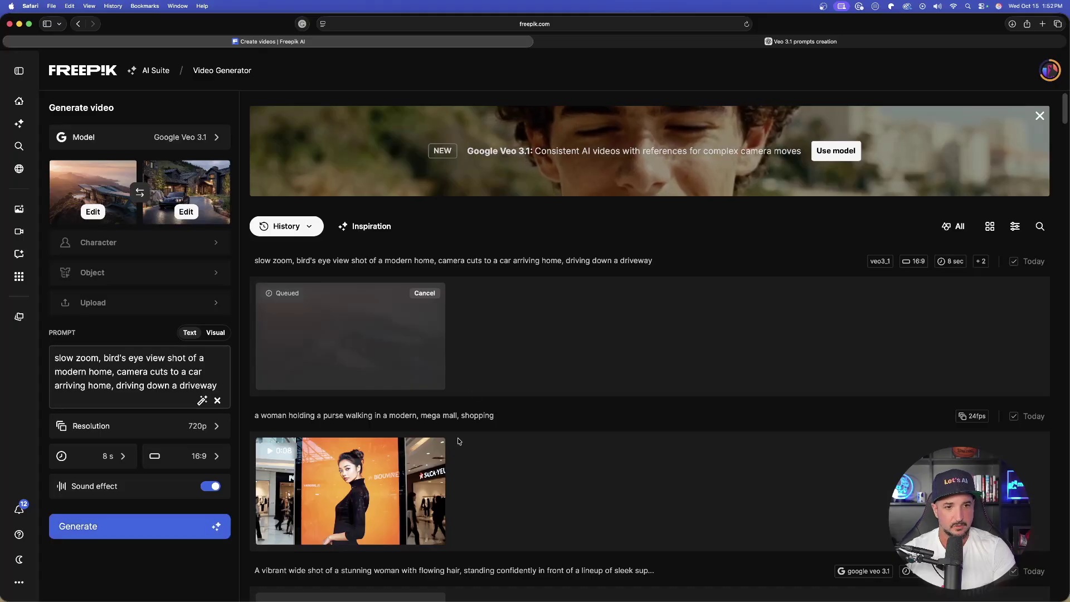
pyautogui.scroll(-5, 532, 329)
pyautogui.scroll(1, 446, 248)
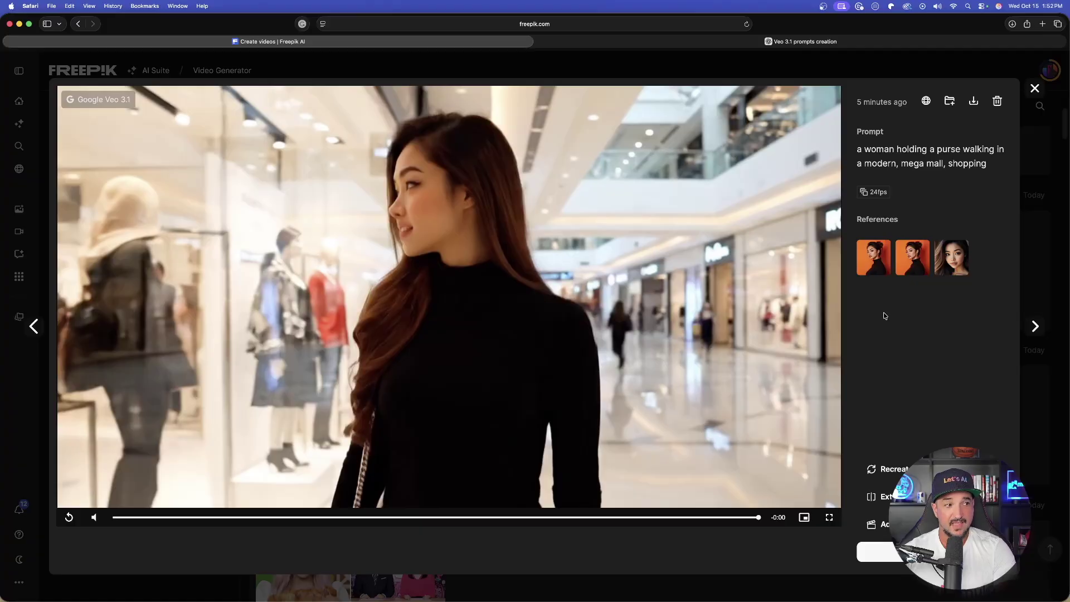
# Step: View the mall video's first and third reference images, replay and scrub the clip, then close it
pyautogui.click(871, 259)
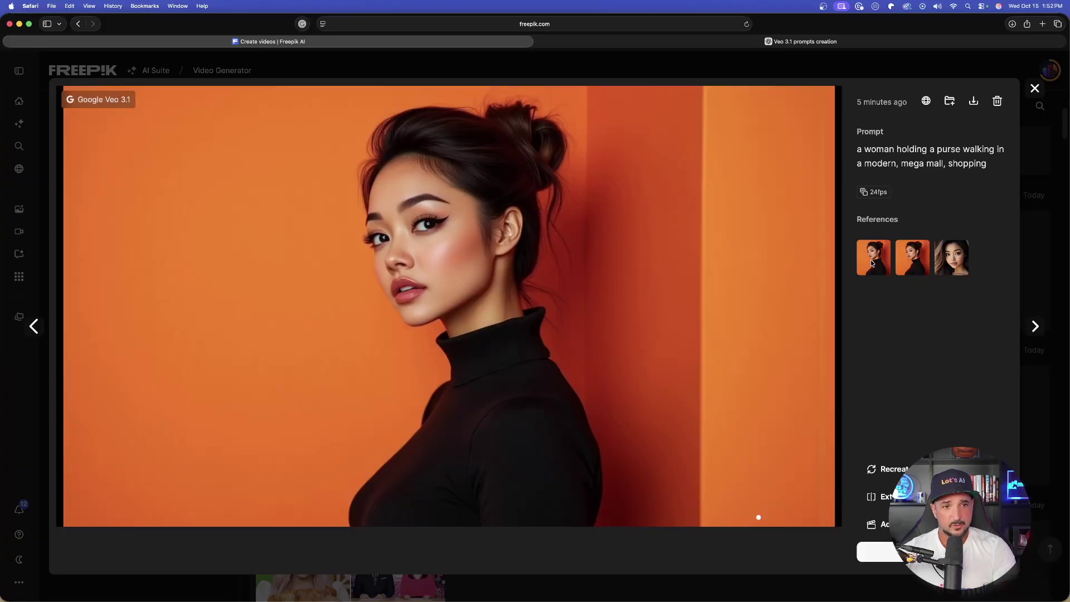
pyautogui.click(954, 261)
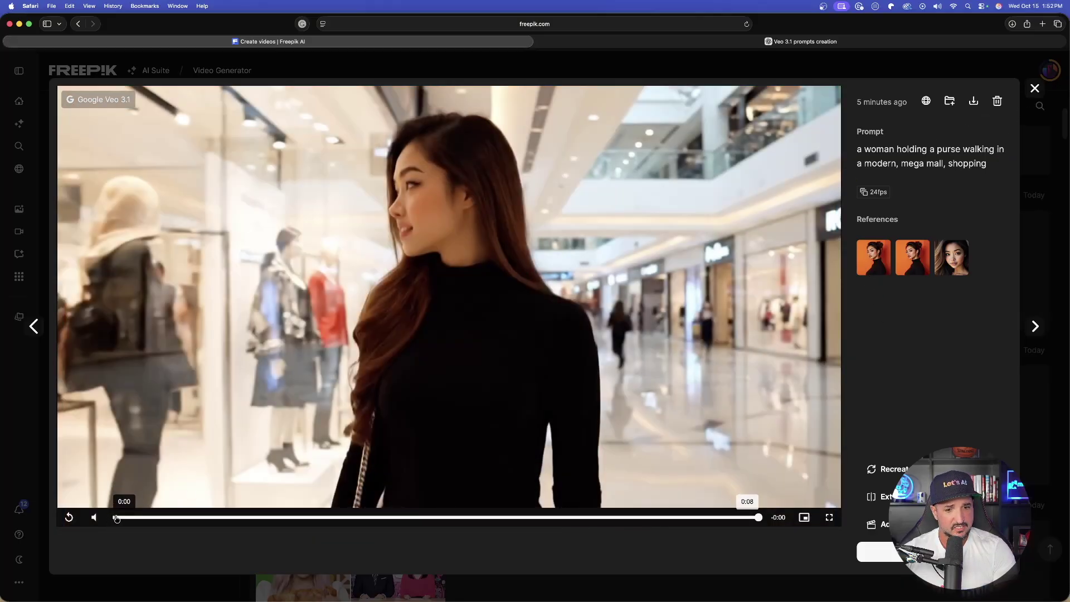
pyautogui.click(69, 517)
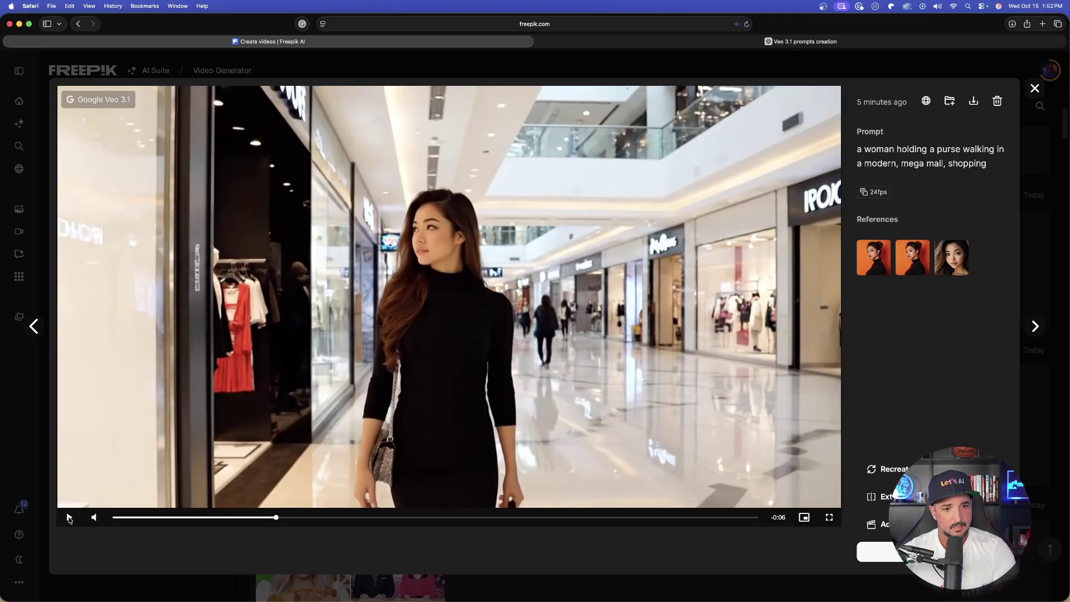
pyautogui.moveTo(275, 521); pyautogui.dragTo(744, 512)
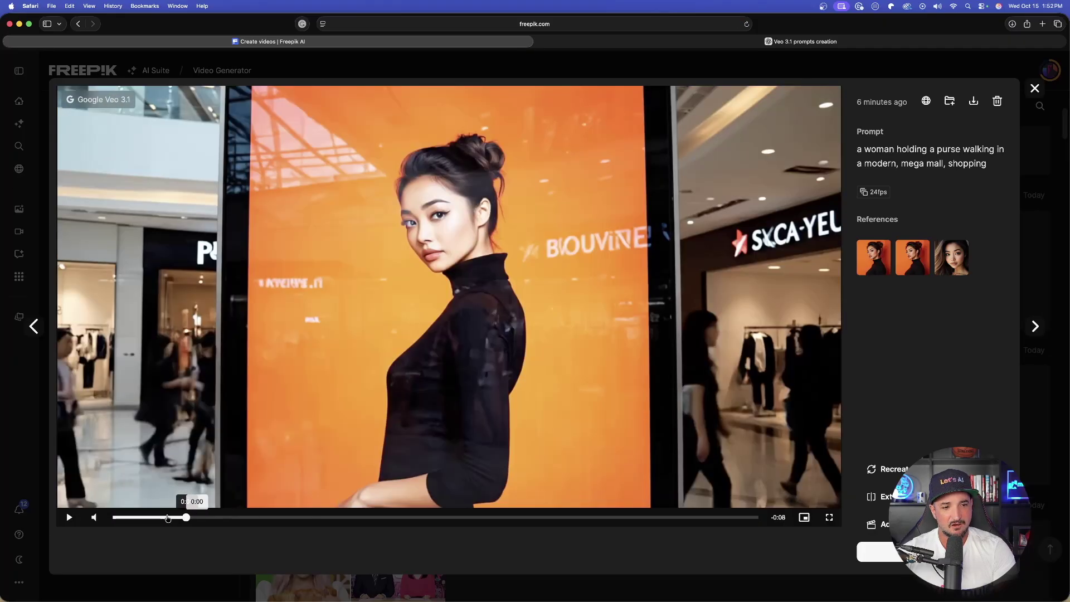
pyautogui.moveTo(178, 518); pyautogui.dragTo(189, 518)
pyautogui.click(198, 518)
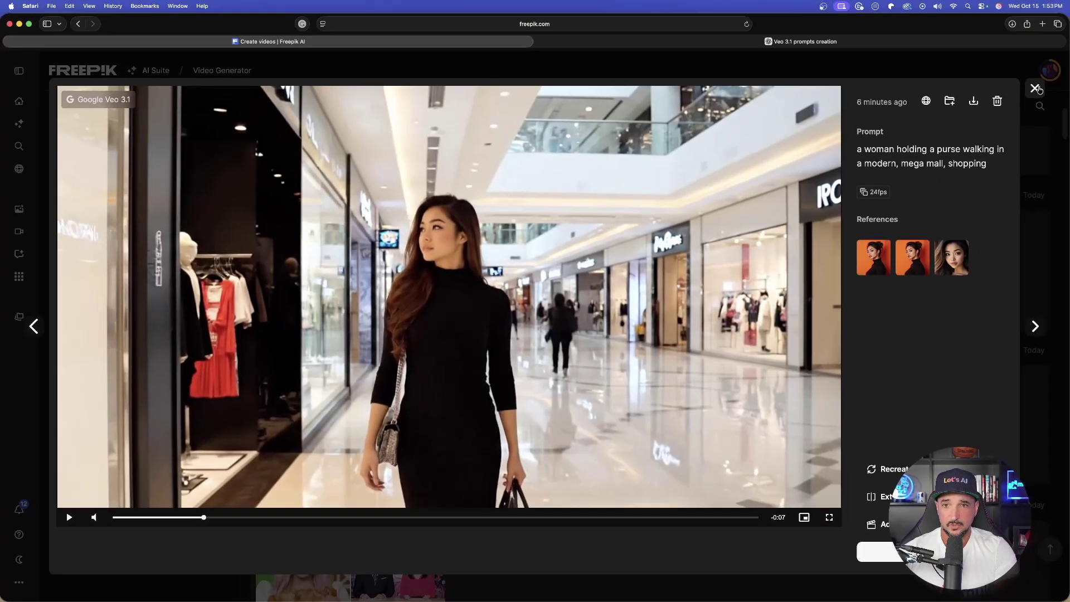
pyautogui.click(1035, 89)
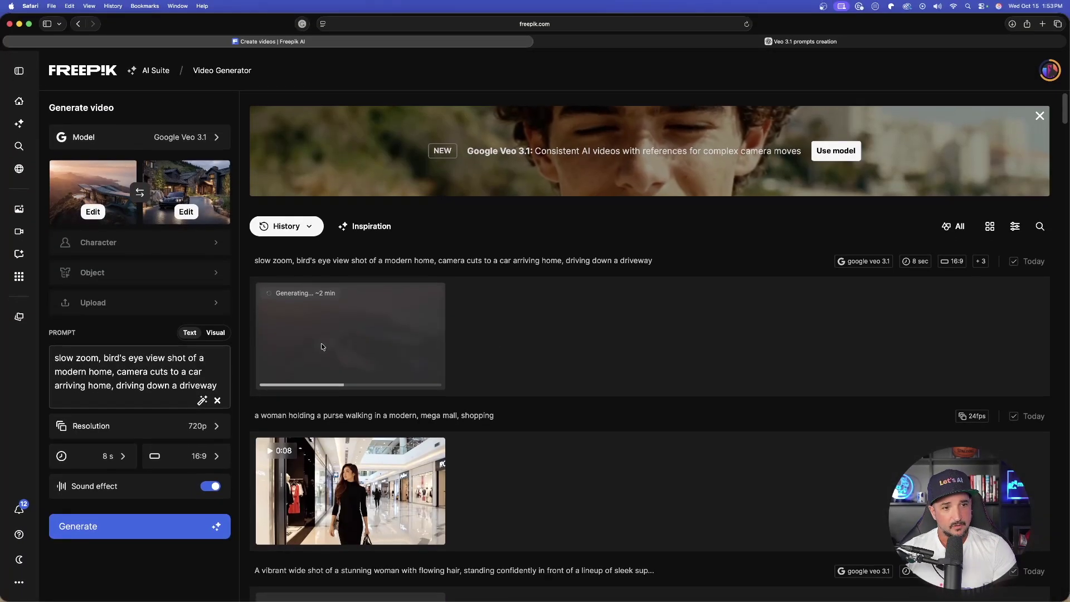